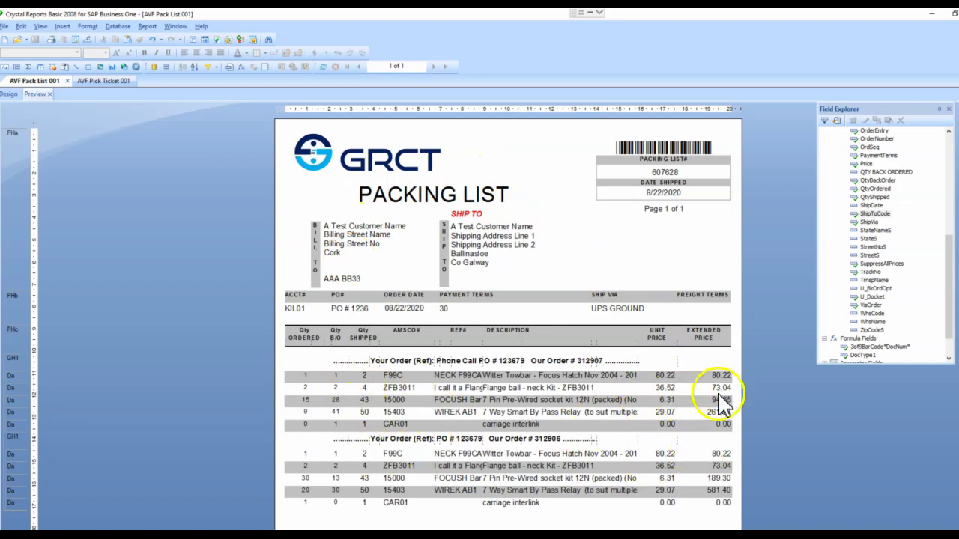
- Run the ODLN update setting the ship-to code to 'DROP SHIP' for DocEntry 7628
scroll(716, 405, down, 5)
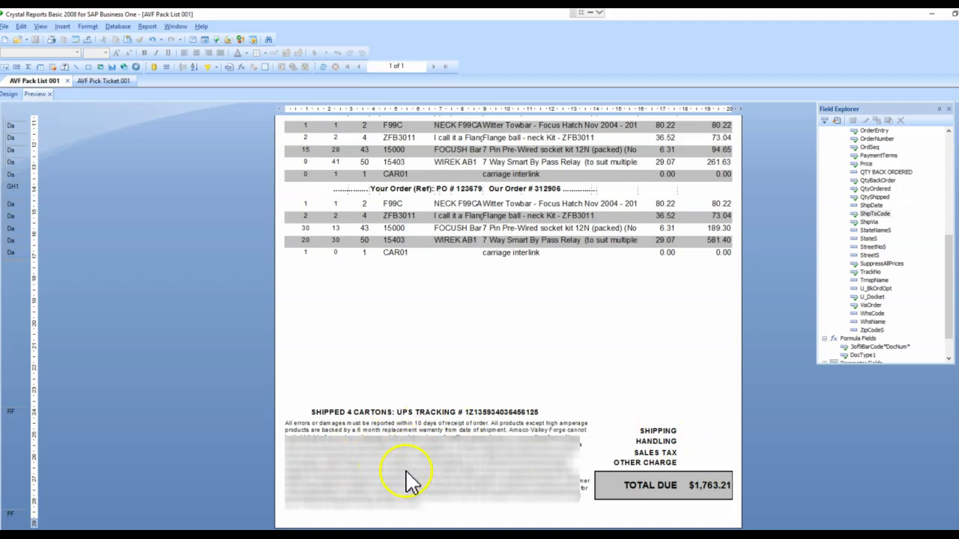
scroll(418, 471, up, 6)
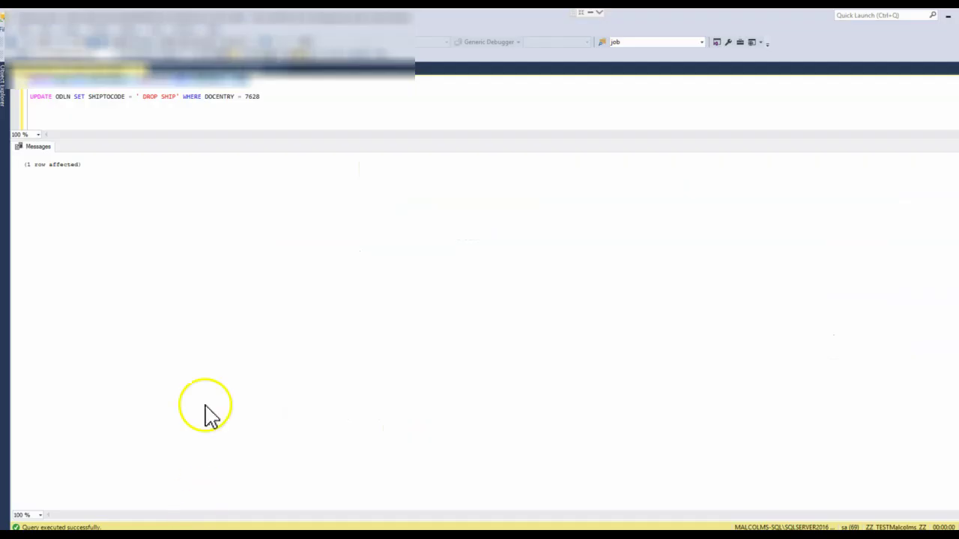
triple_click(268, 91)
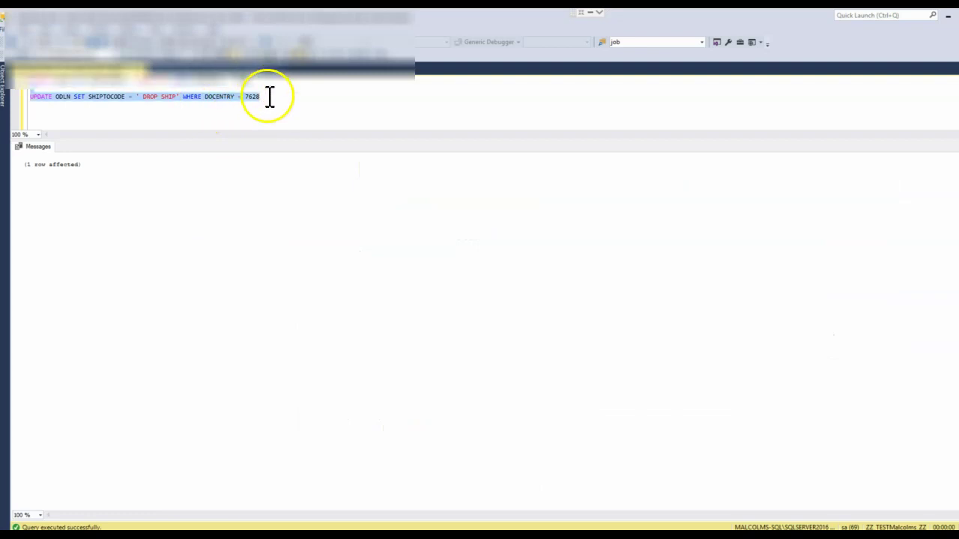
click(148, 55)
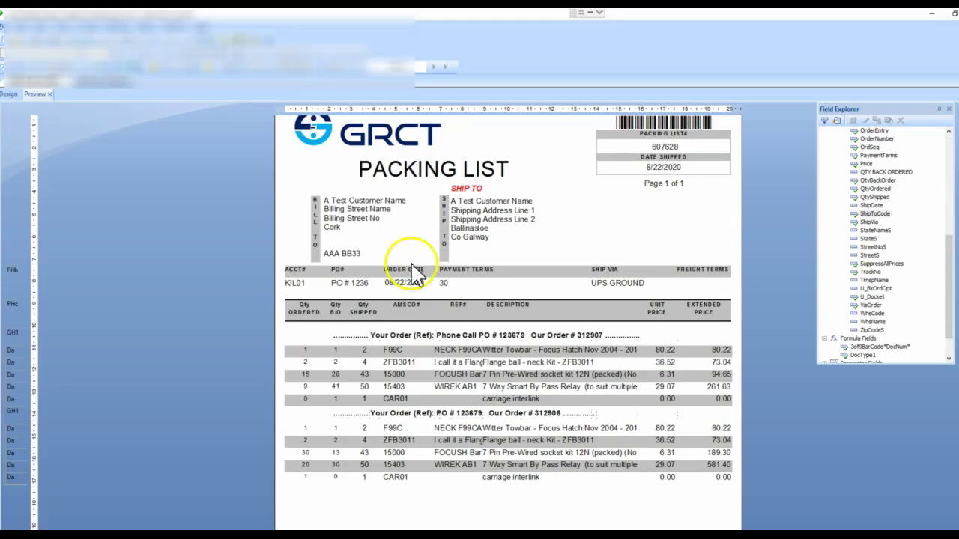
- Refresh the packing list with current parameter values and review the DROP SHIP preview without prices
click(322, 68)
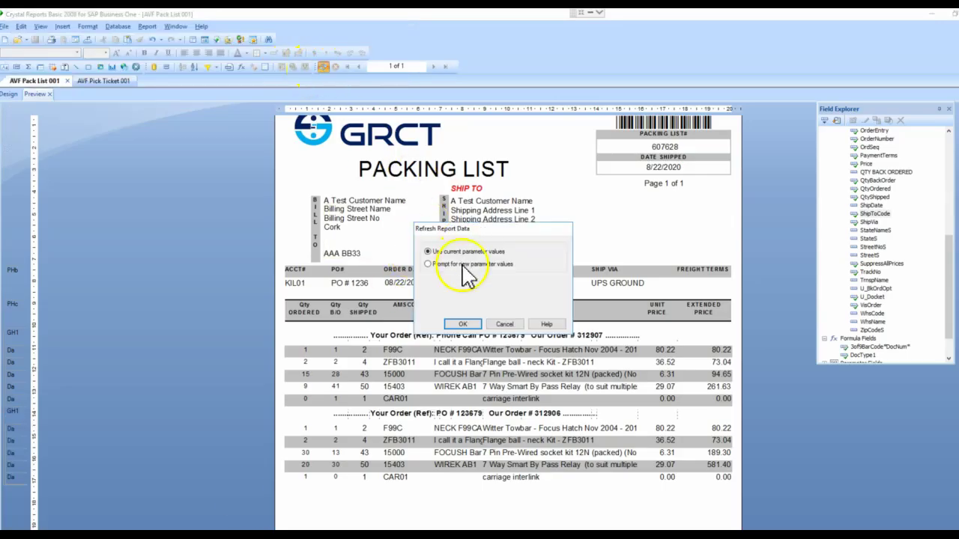
click(466, 329)
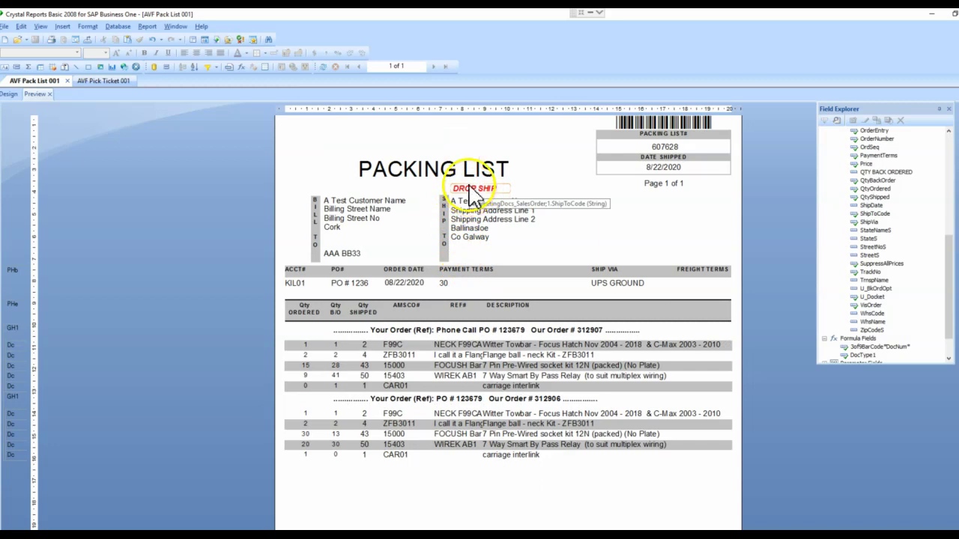
scroll(480, 187, up, 1)
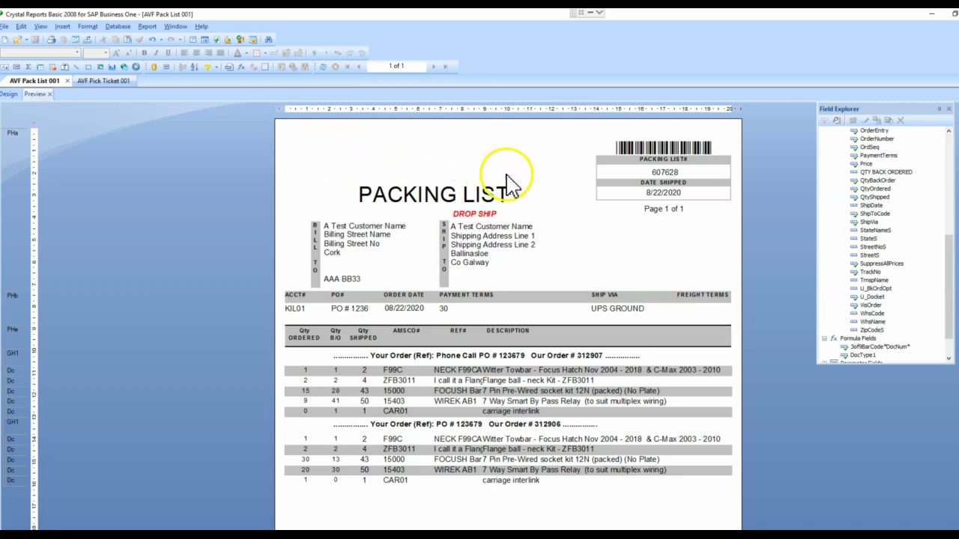
scroll(507, 182, down, 1)
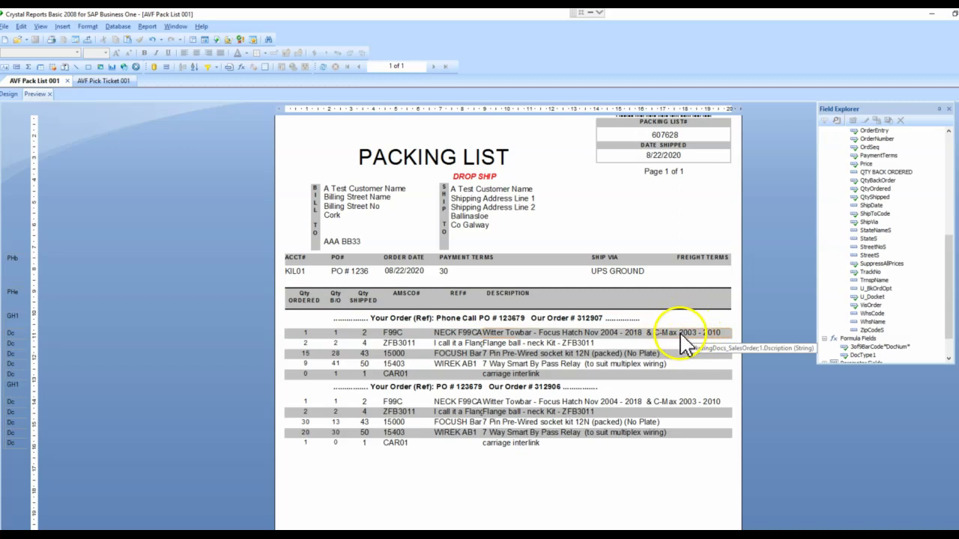
scroll(689, 346, down, 5)
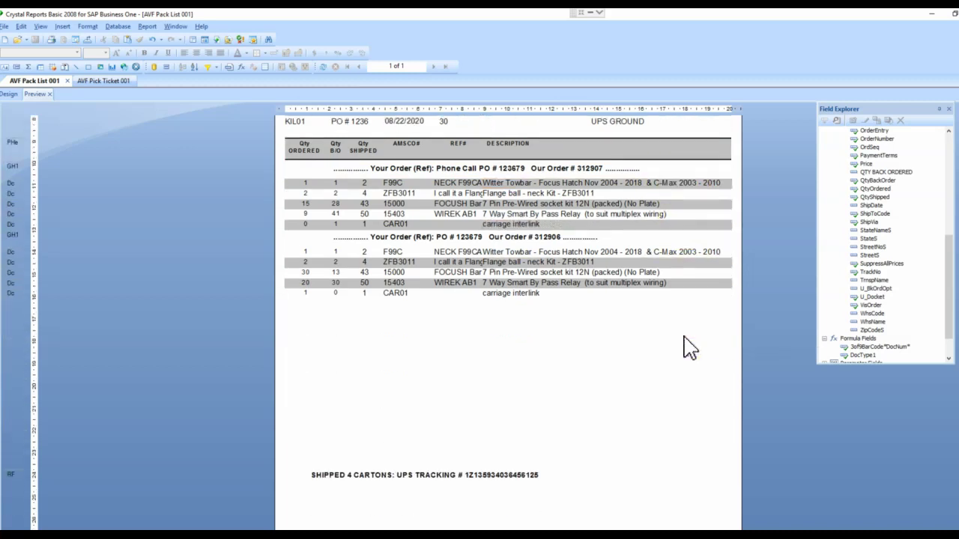
scroll(689, 347, down, 2)
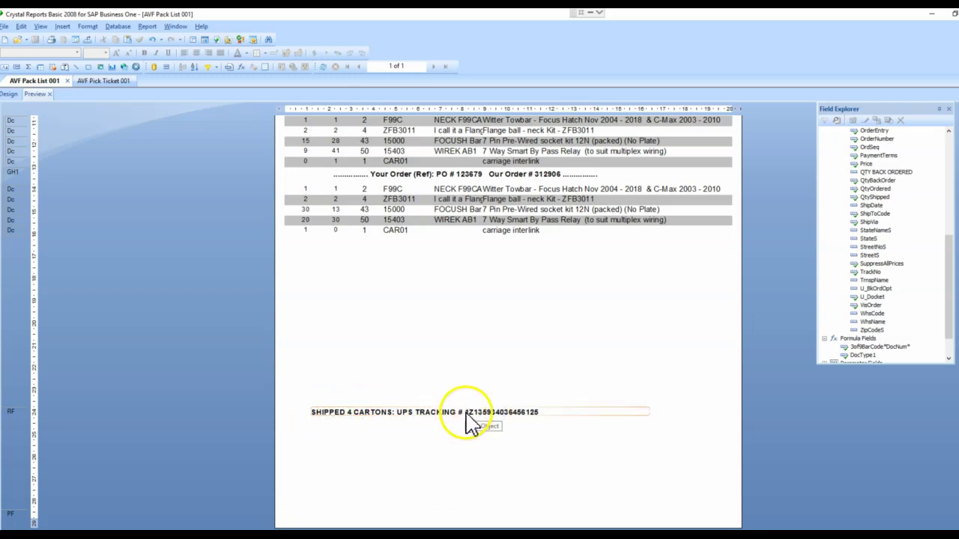
- Select the SQL query that resets the ship-to code to SHIP TO
scroll(442, 337, up, 5)
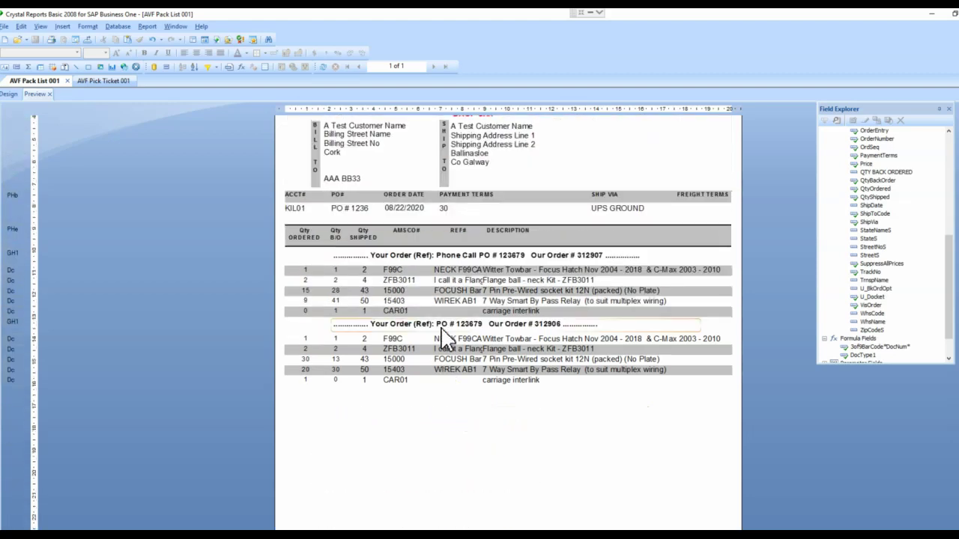
scroll(442, 337, up, 3)
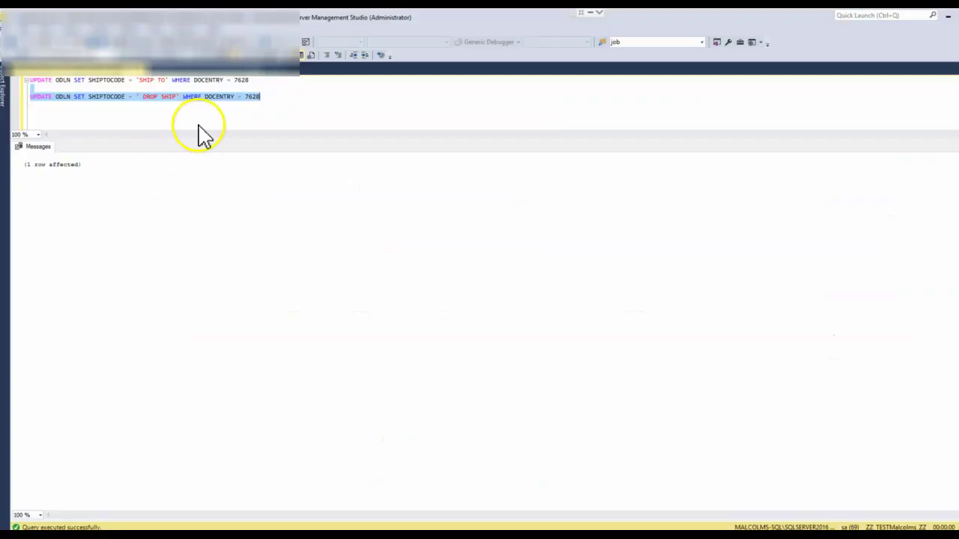
drag(257, 83, 30, 80)
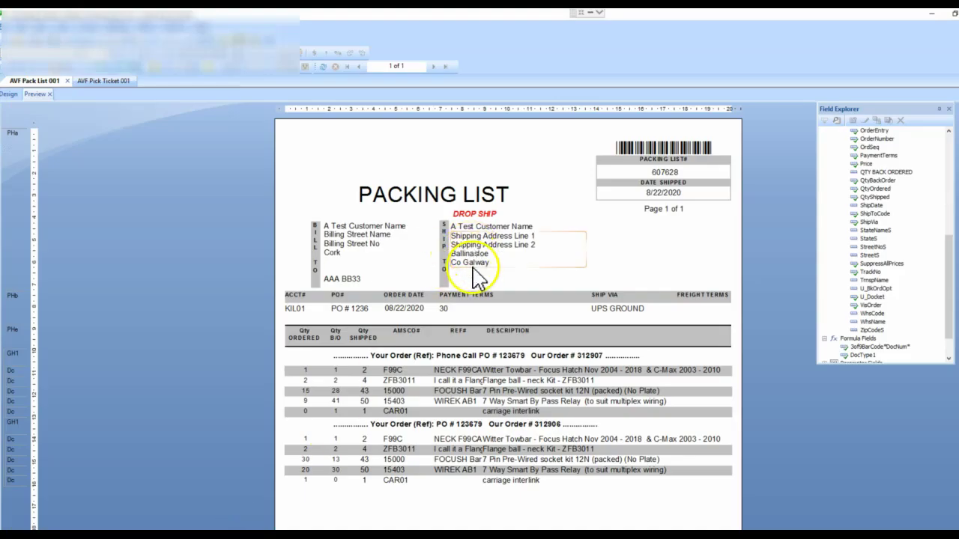
- Refresh with current parameter values and confirm the logo, SHIP TO label and unit/extended prices returned
click(328, 66)
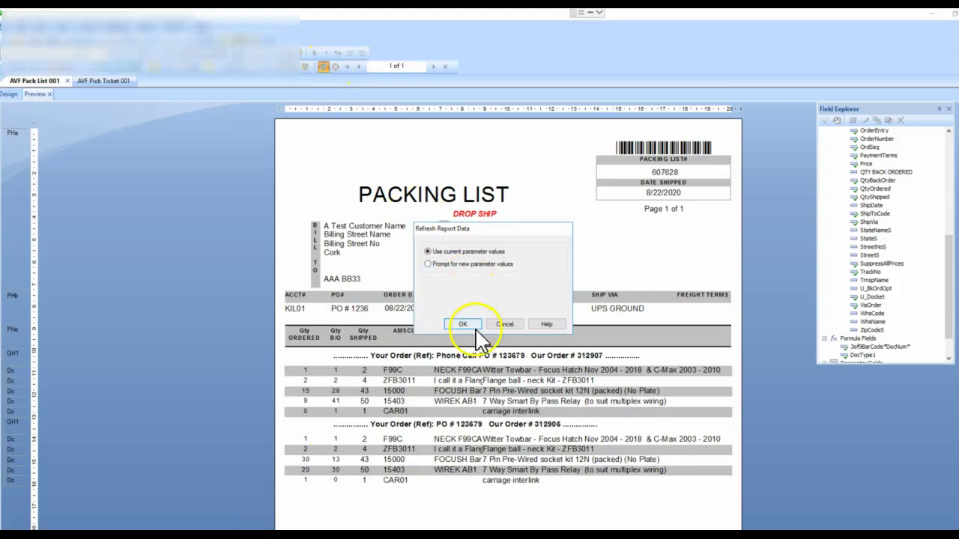
click(466, 325)
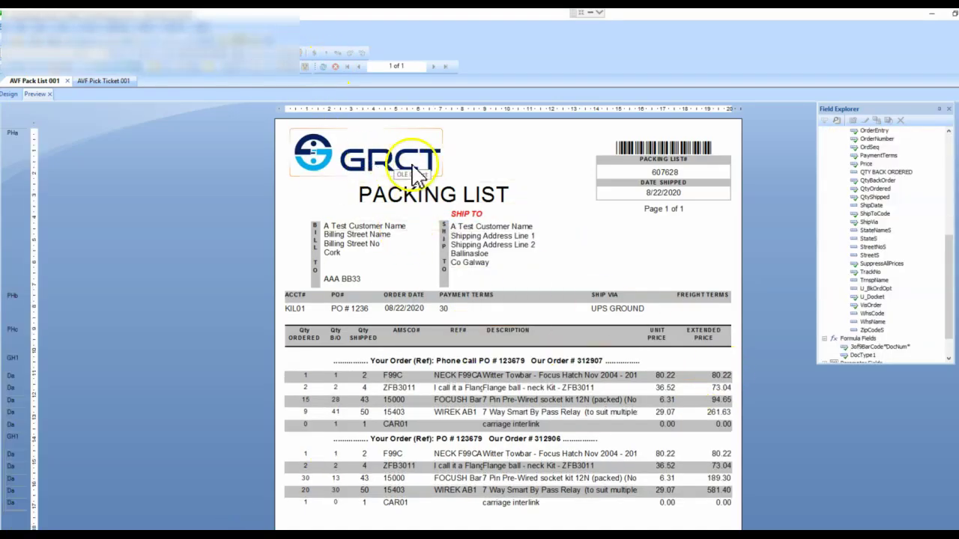
click(403, 199)
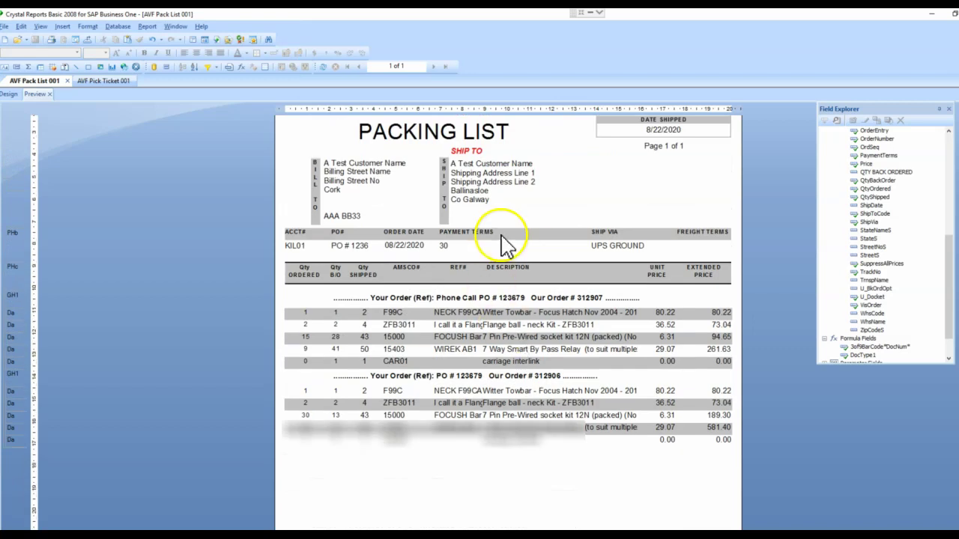
scroll(450, 217, up, 2)
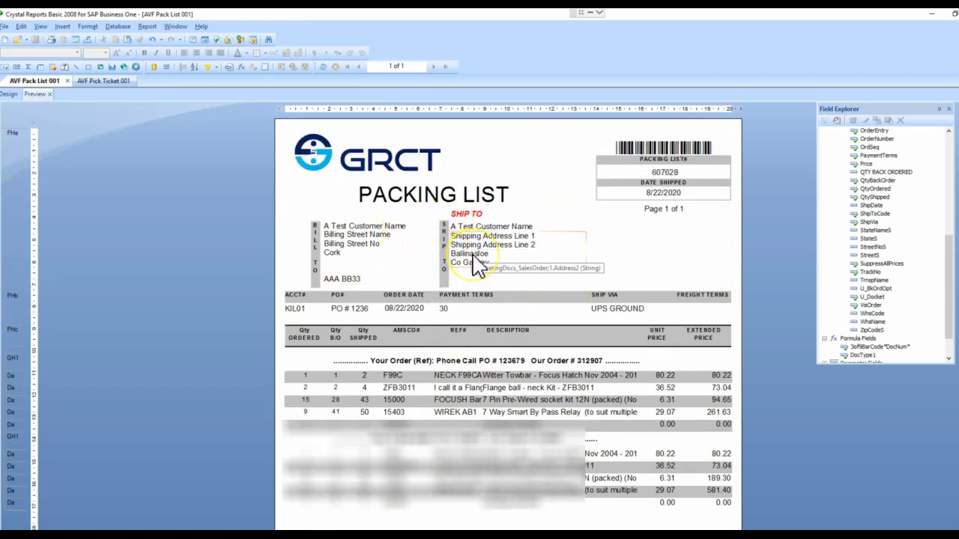
scroll(465, 251, down, 7)
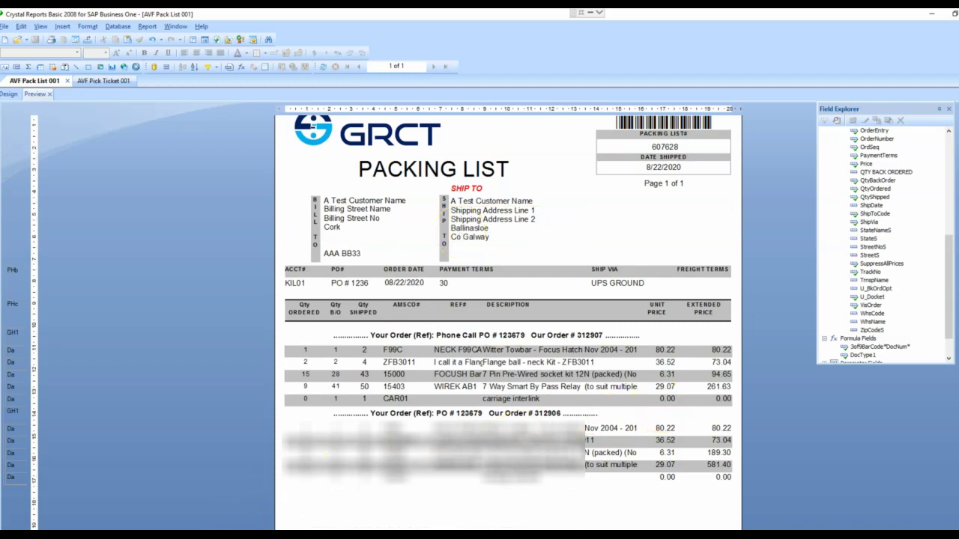
- Tick 'DO NOT SHOW PRICE on Packing List' in the customer's properties and update the record
click(161, 500)
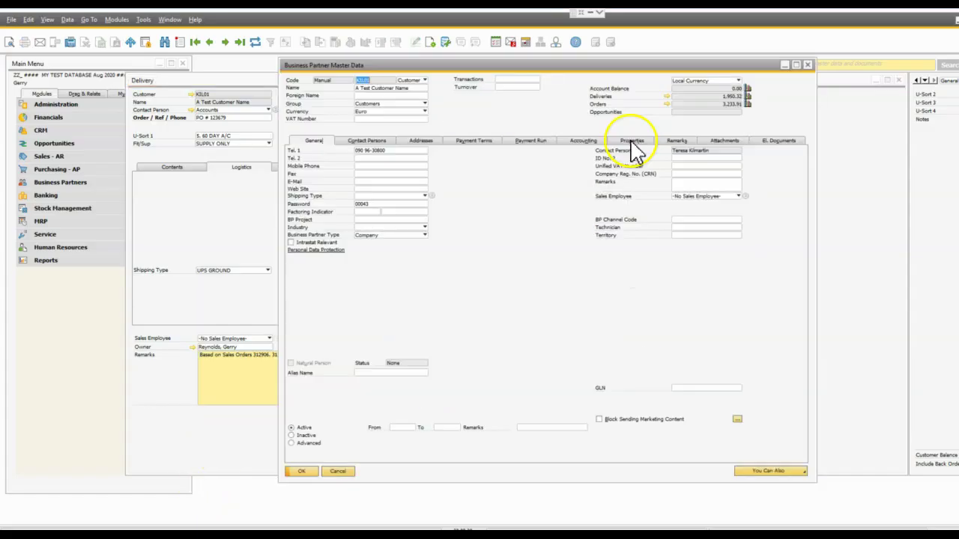
click(632, 142)
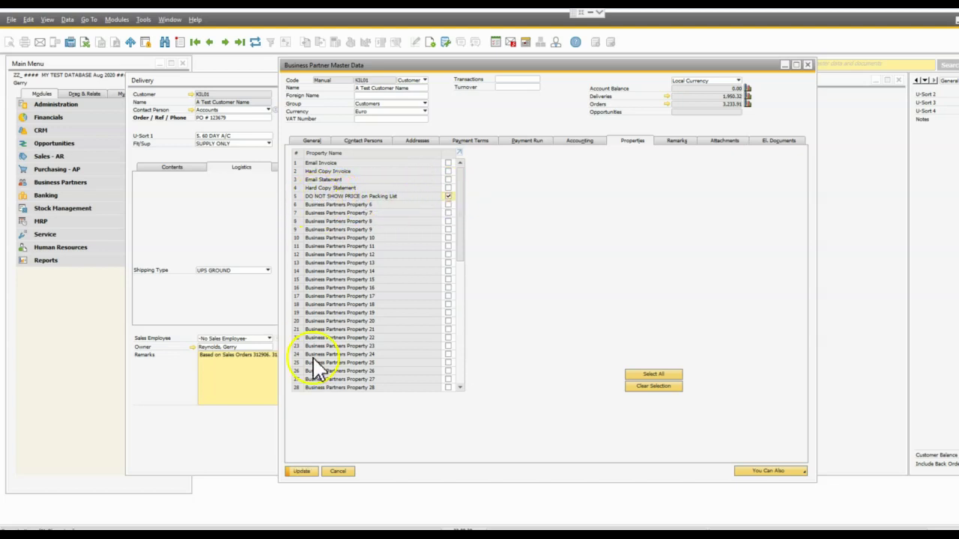
click(305, 472)
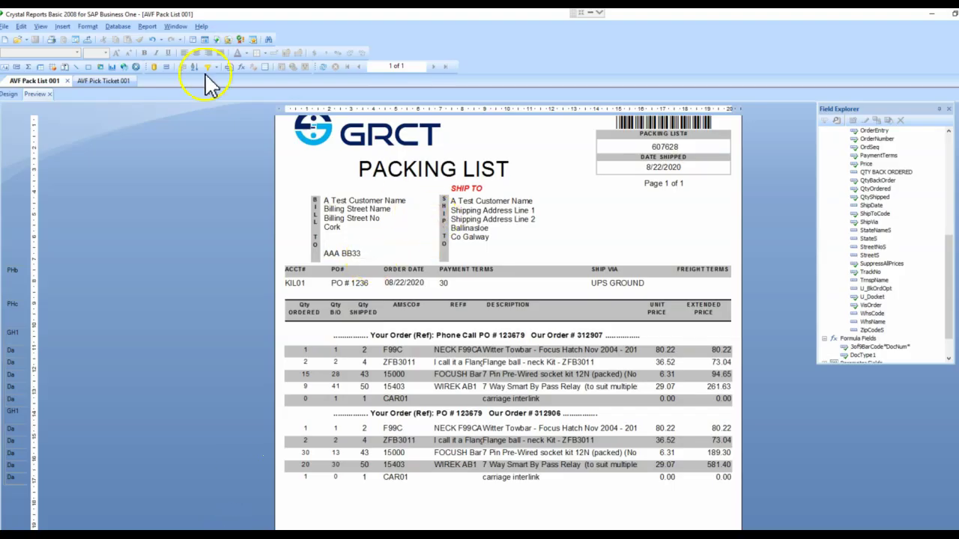
- Refresh the packing list with current parameter values and review the preview
click(322, 66)
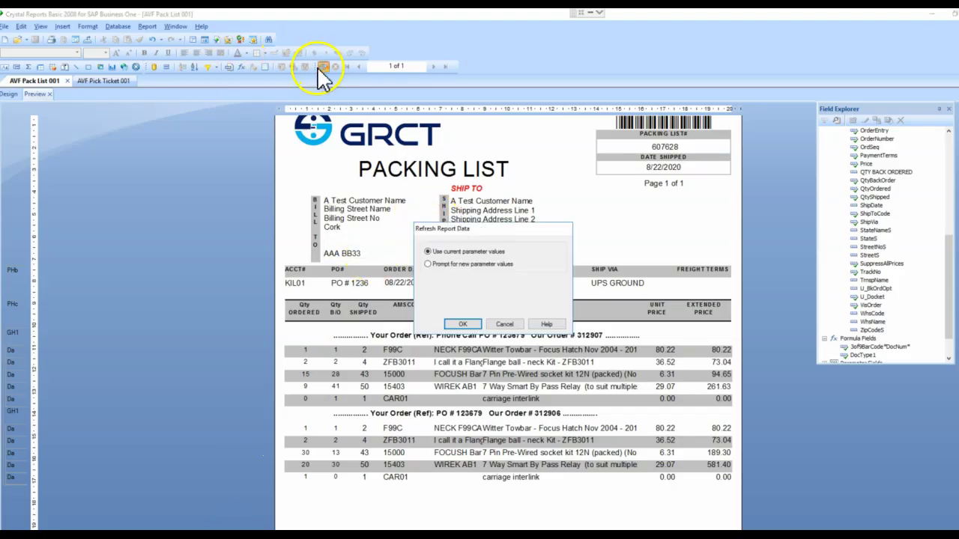
click(456, 323)
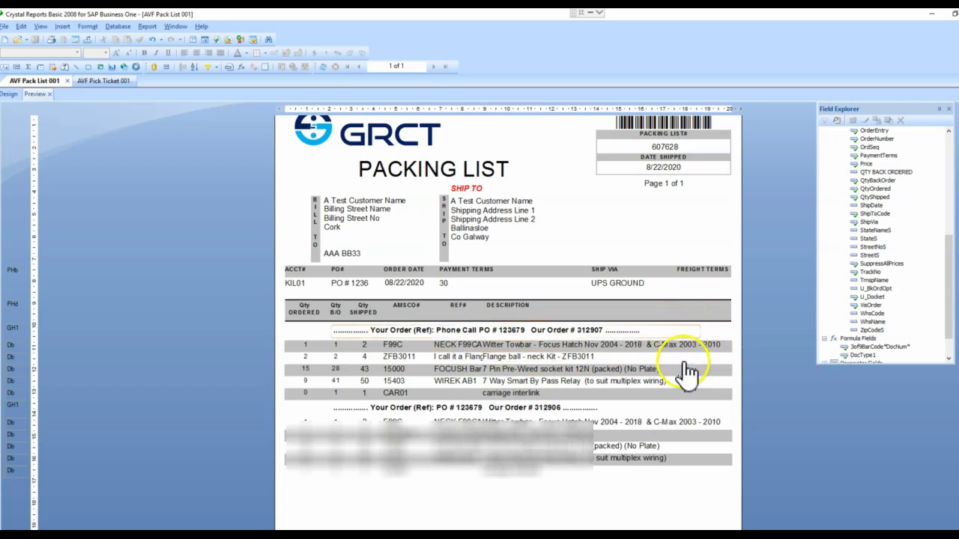
scroll(707, 446, down, 3)
scroll(707, 447, down, 3)
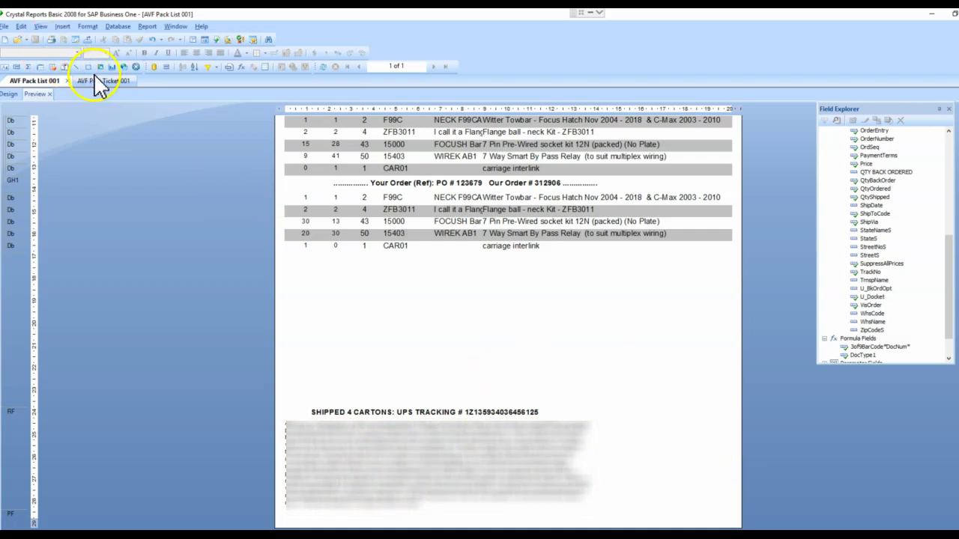
scroll(329, 280, up, 3)
scroll(329, 281, up, 4)
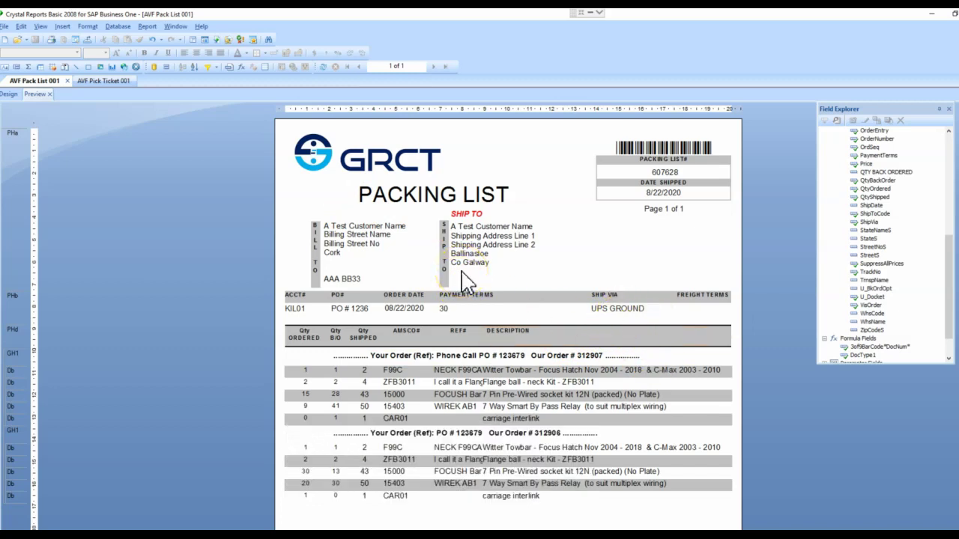
- Save the AVF Pack List 001 report
click(347, 172)
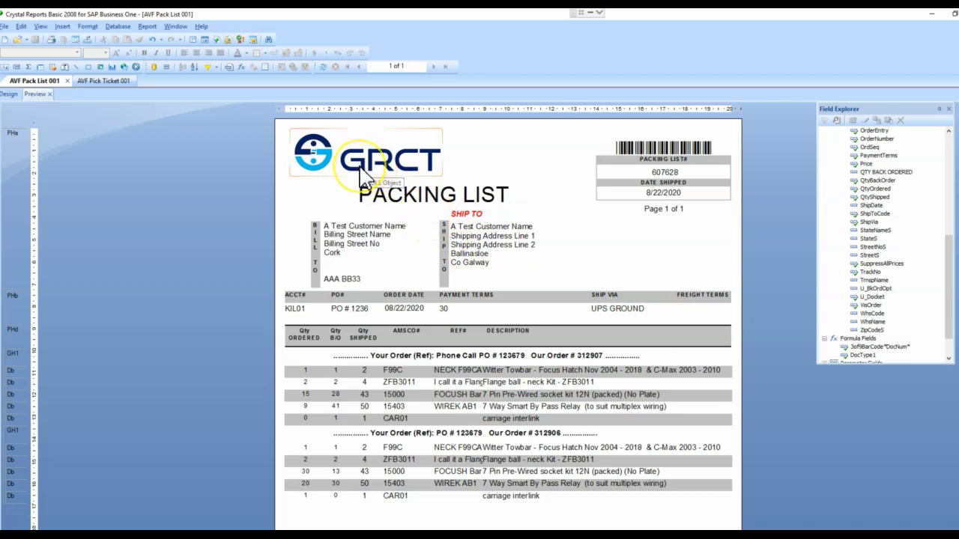
scroll(589, 275, down, 4)
scroll(696, 375, down, 3)
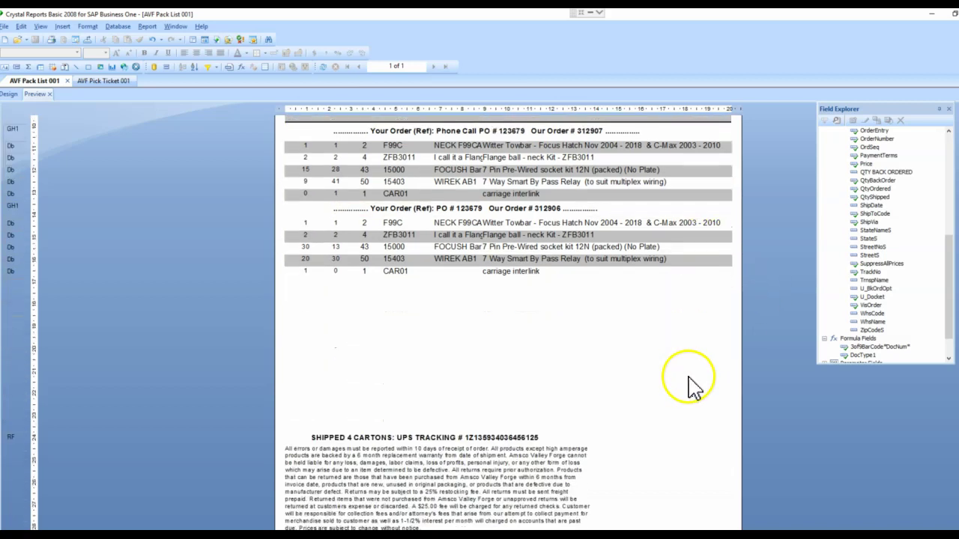
scroll(627, 258, up, 7)
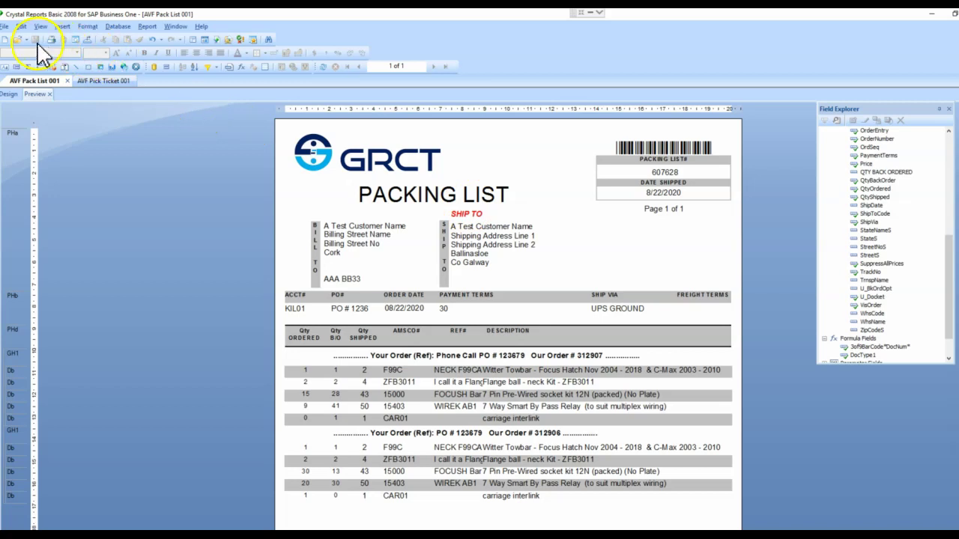
click(153, 477)
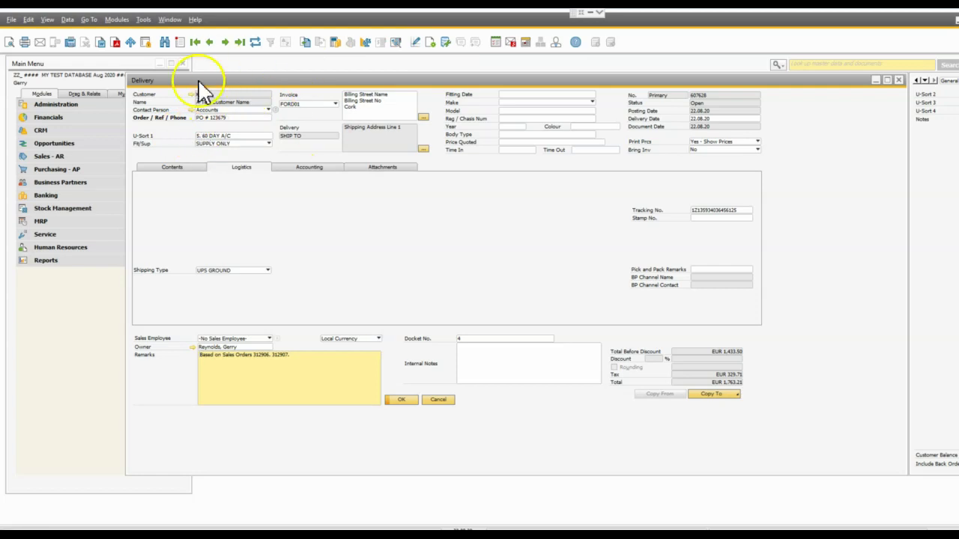
- Open the Report and Layout Manager on Delivery Note (Items) showing AVF Pack List 001
click(416, 44)
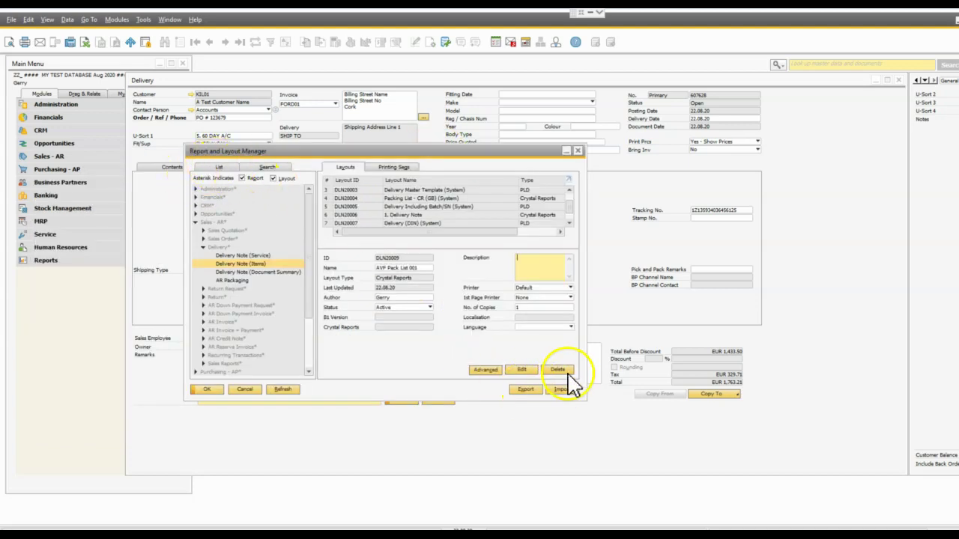
- Start a layout import and choose GRCT Work Area\AVF\AVF Pack List 001.rpt as the file
click(561, 391)
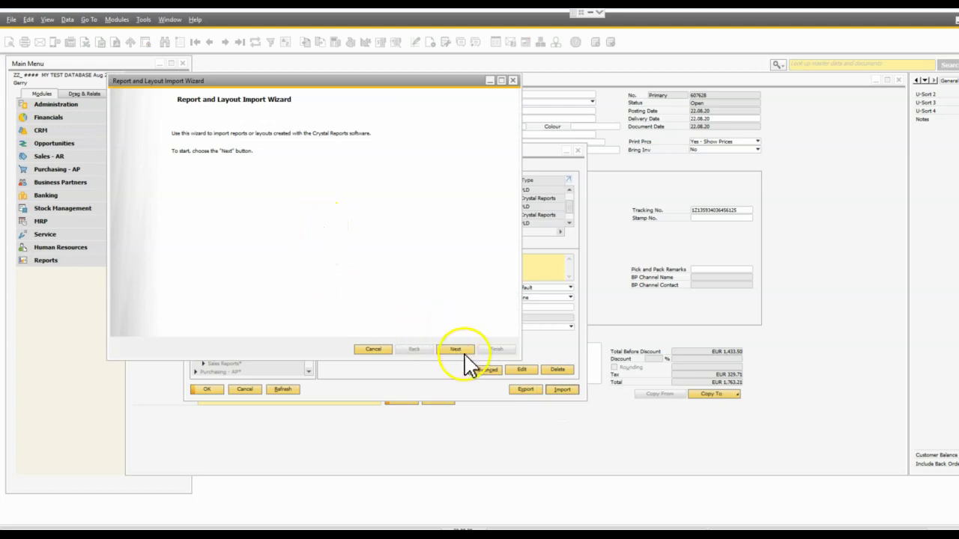
click(456, 349)
key(Return)
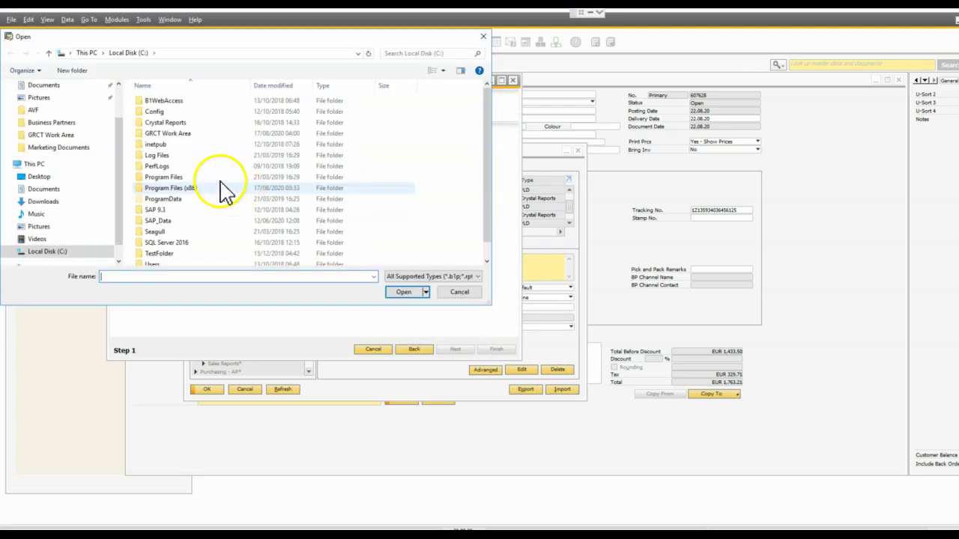
click(54, 138)
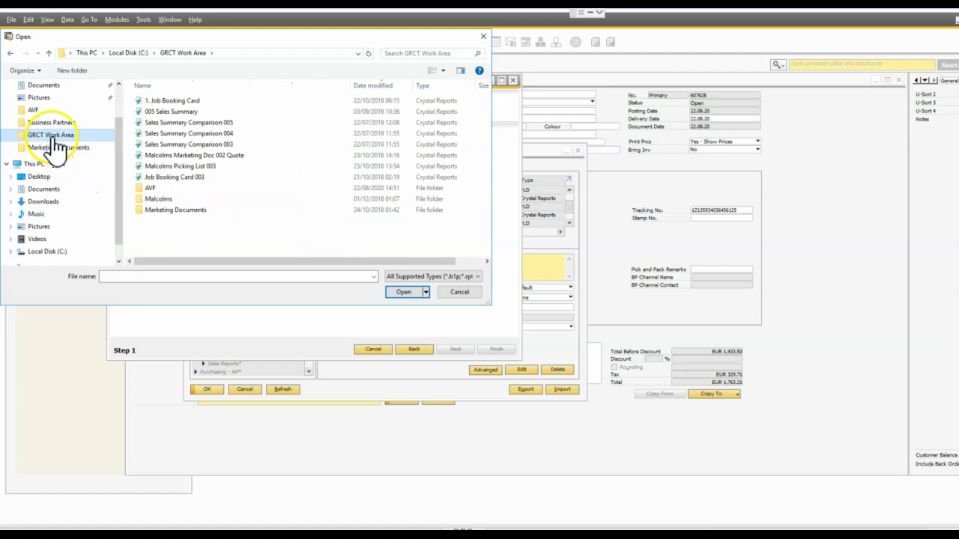
double_click(142, 188)
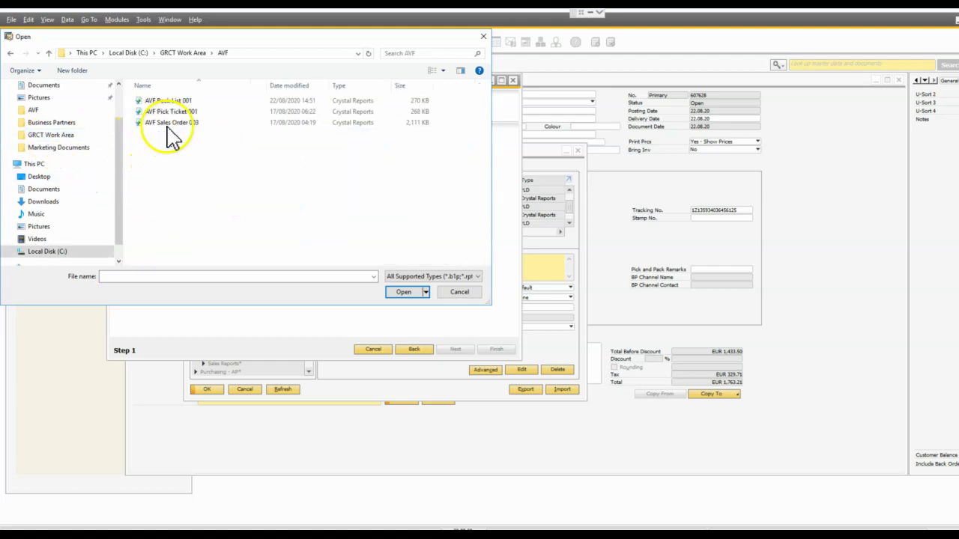
click(161, 101)
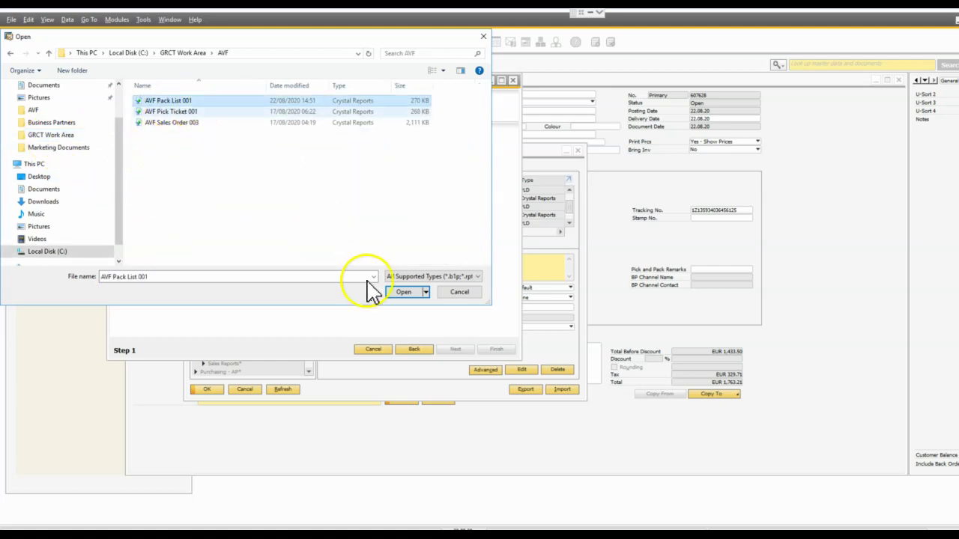
click(397, 293)
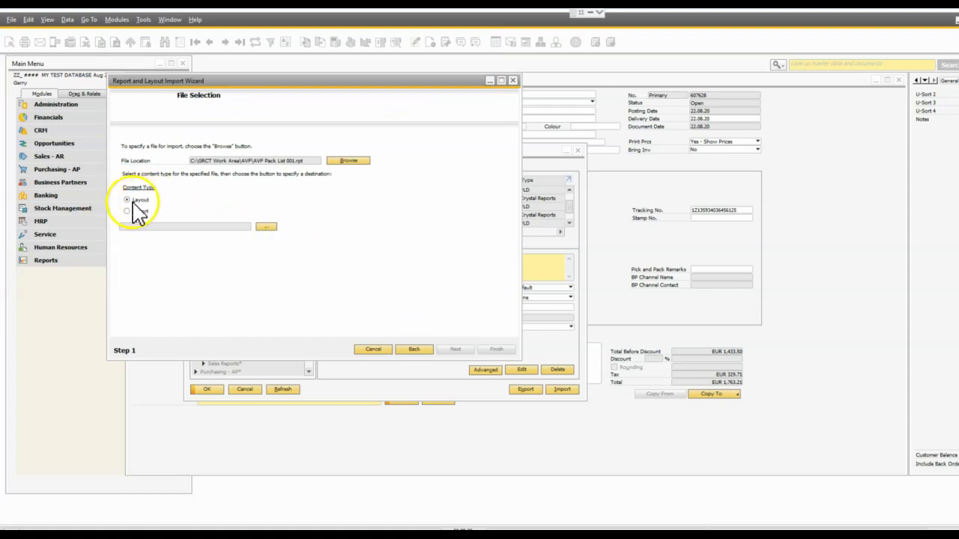
- Set DLN2 Delivery Note (Items) as the import destination
click(263, 226)
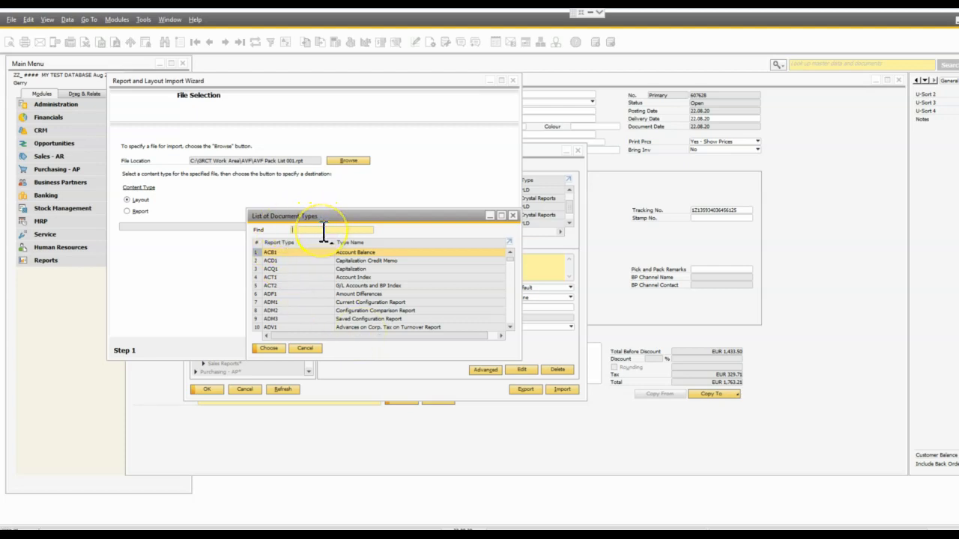
text(dln)
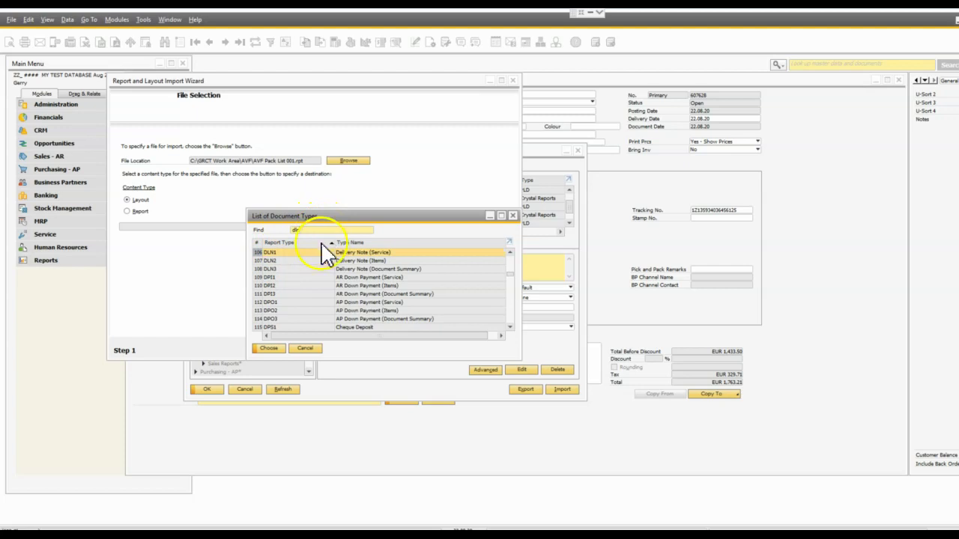
click(283, 263)
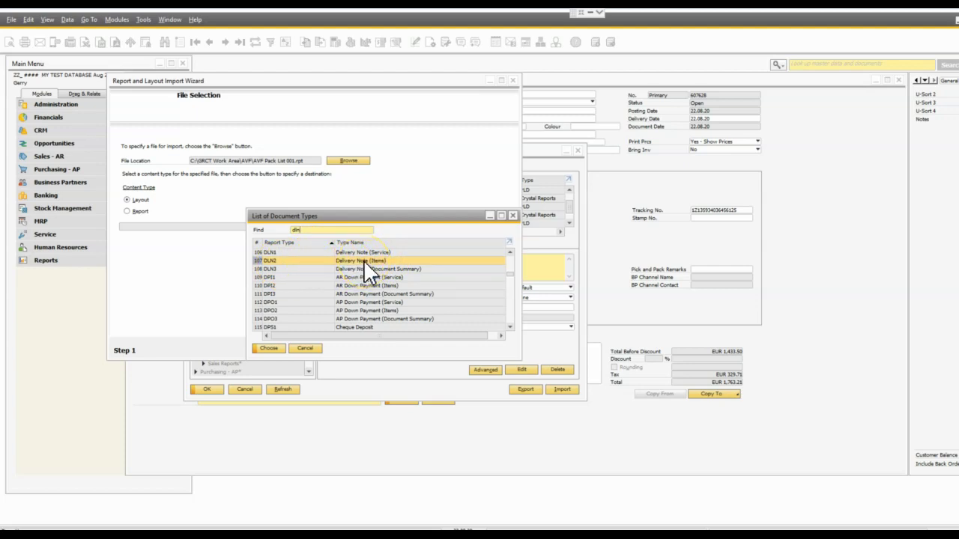
click(268, 348)
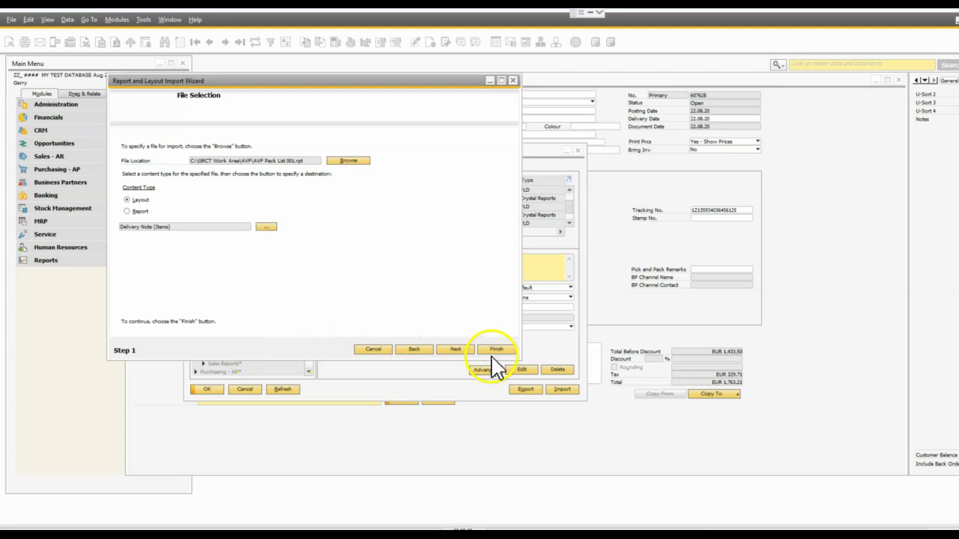
- Finish the import, overwriting the existing AVF Pack List 001 file, and close the wizard and manager
click(496, 350)
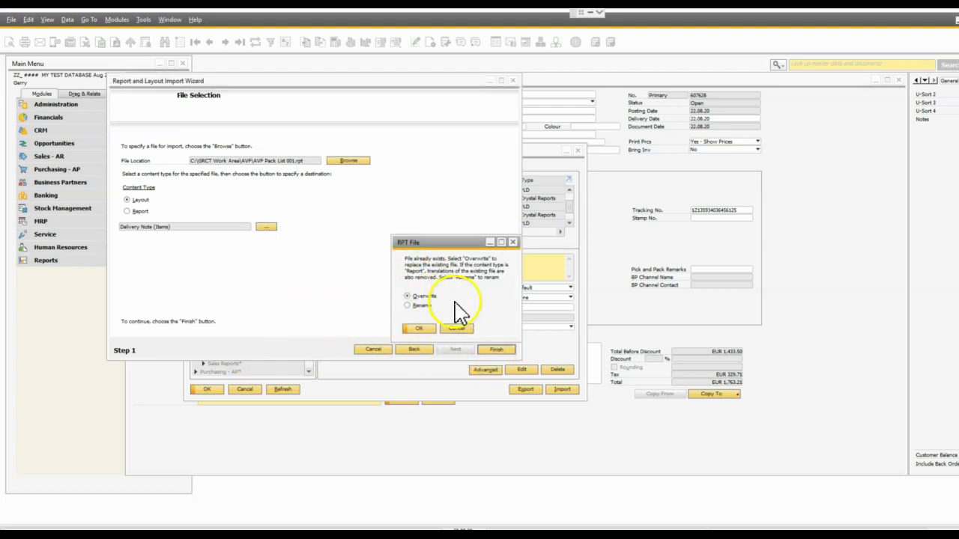
click(419, 328)
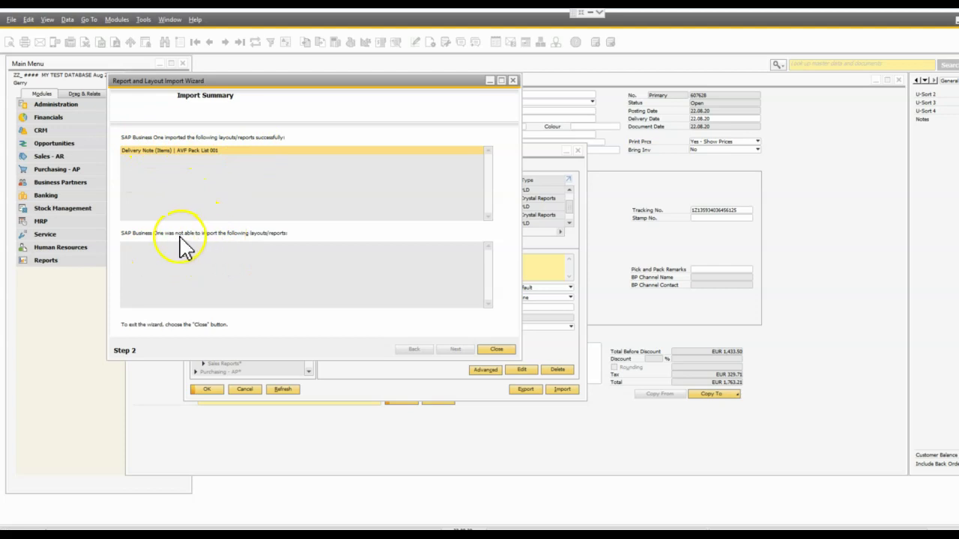
key(Return)
click(246, 389)
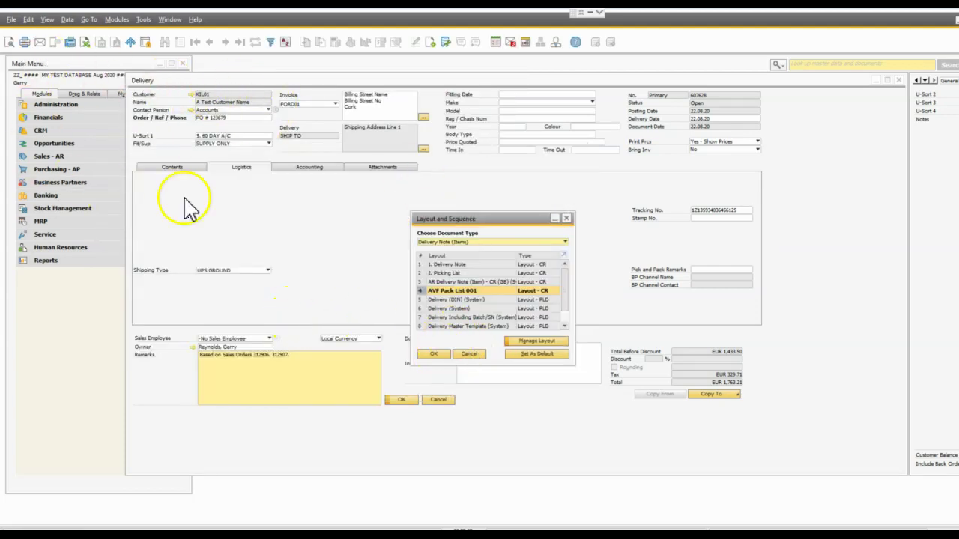
- Set AVF Pack List 001 as the default Delivery Note layout for all users
click(459, 356)
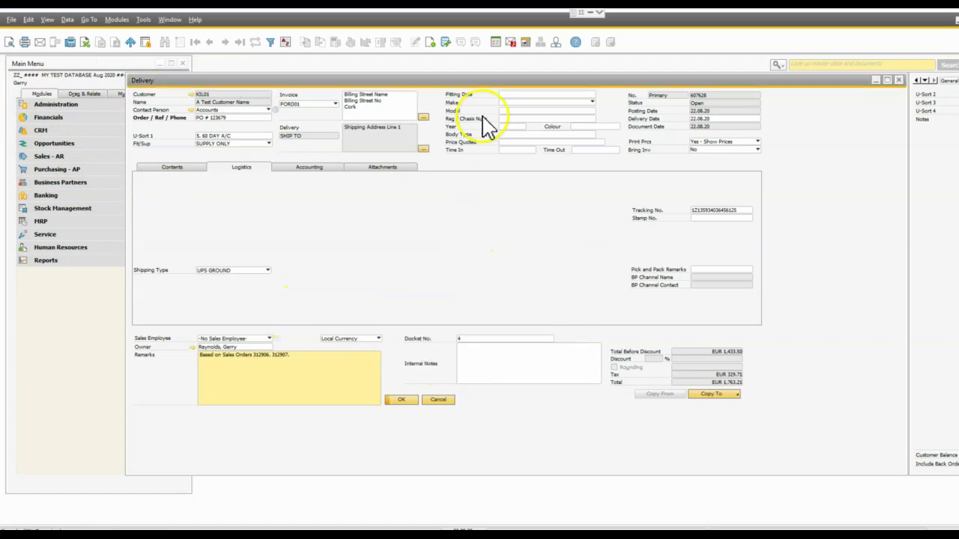
click(415, 43)
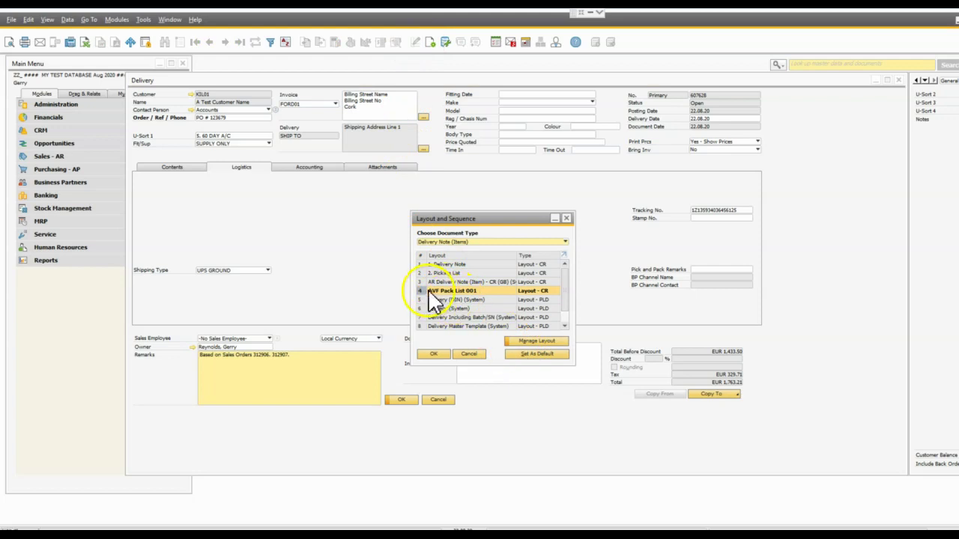
click(545, 357)
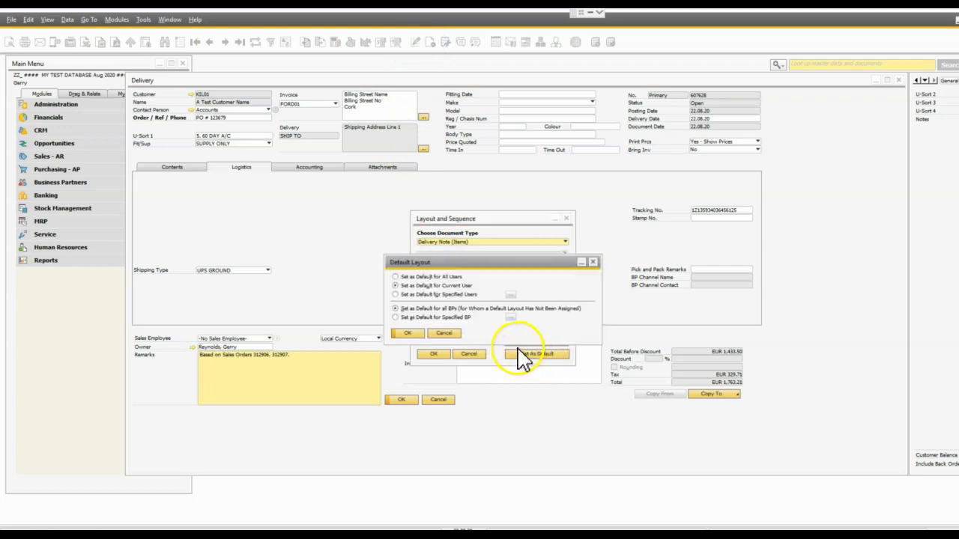
click(406, 277)
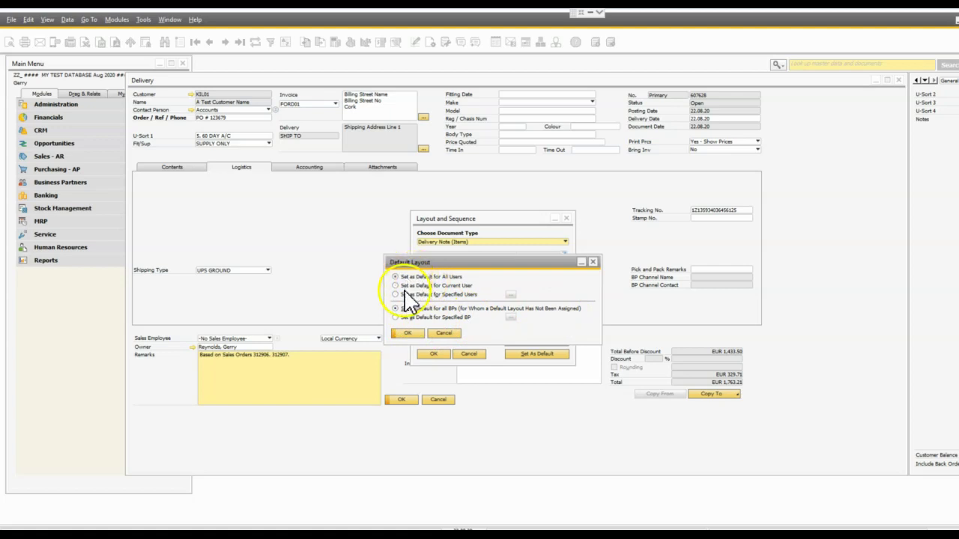
click(407, 334)
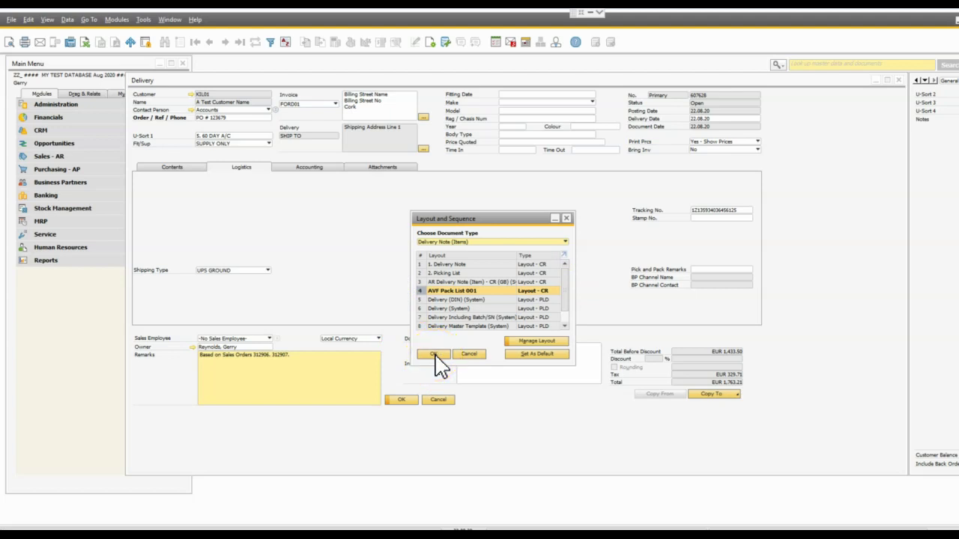
click(434, 354)
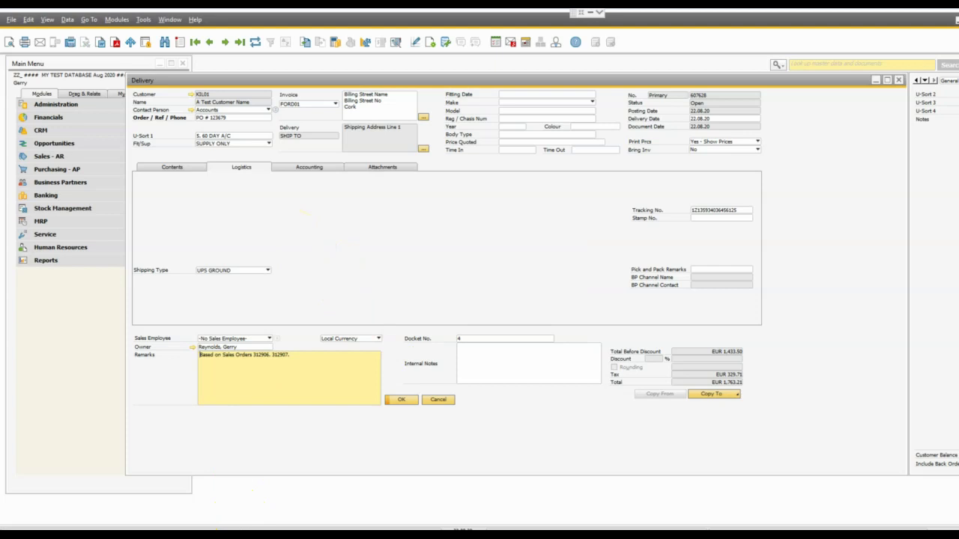
- Review the customer's DO NOT SHOW PRICE property, then display the delivery's ten item lines
mouse_move(210, 536)
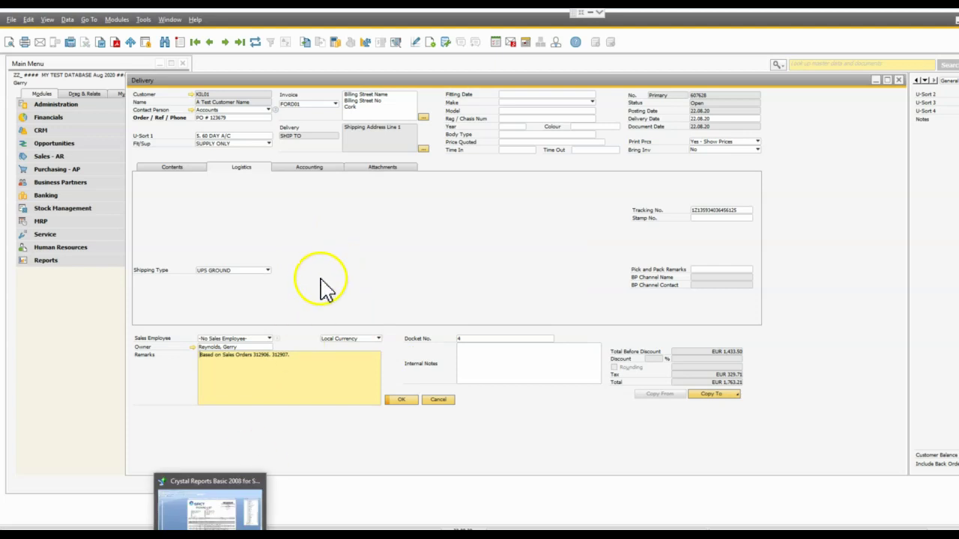
click(193, 95)
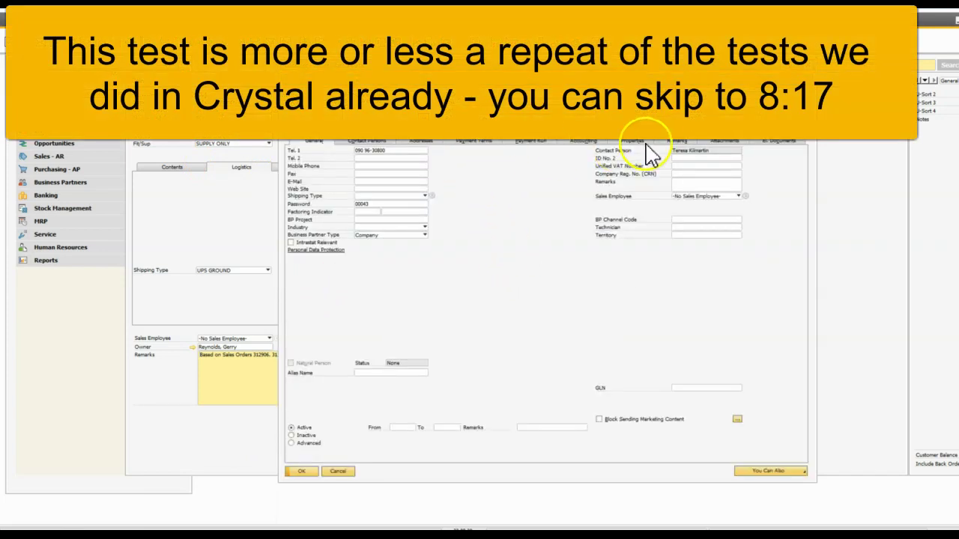
click(633, 142)
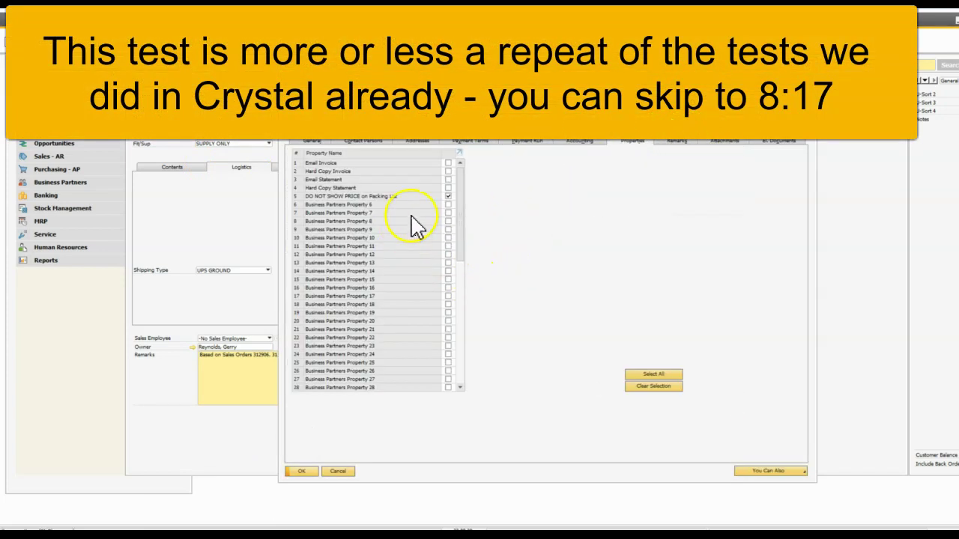
click(301, 472)
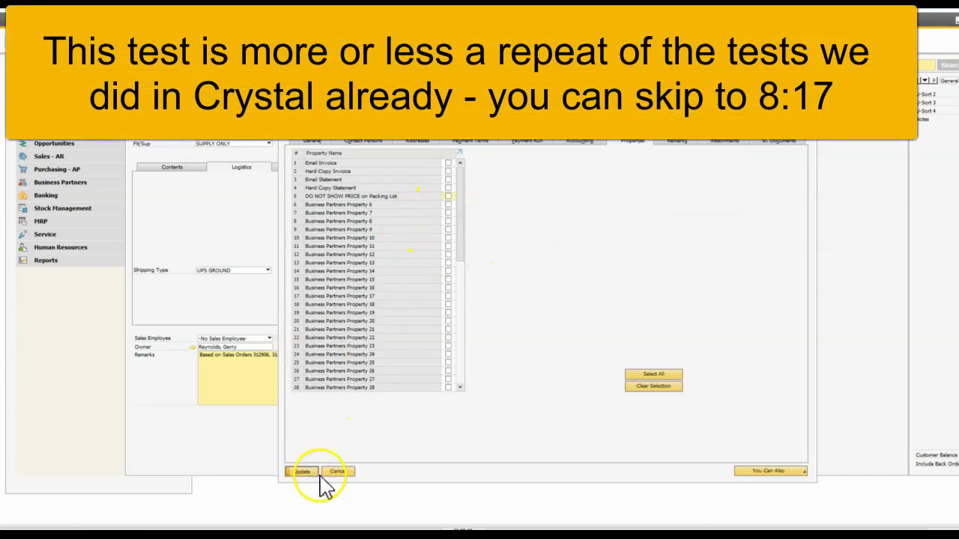
click(183, 167)
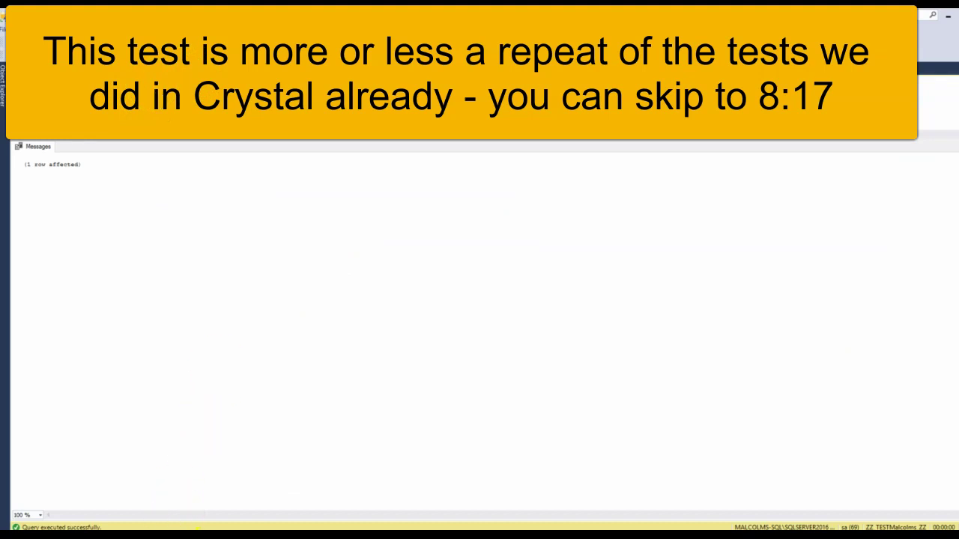
click(161, 491)
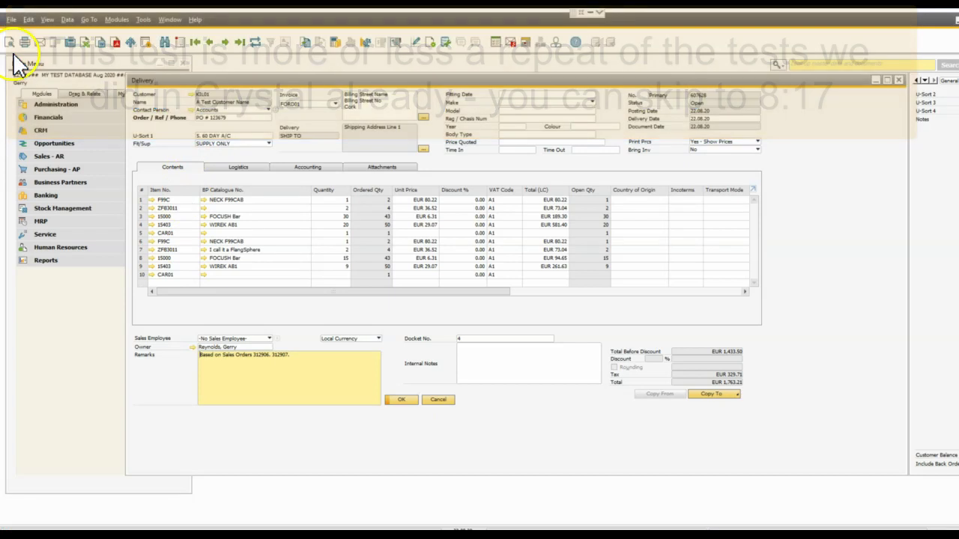
- Preview the priced AVF Pack List 001 for delivery 607628, enlarge it and check TOTAL DUE
click(20, 52)
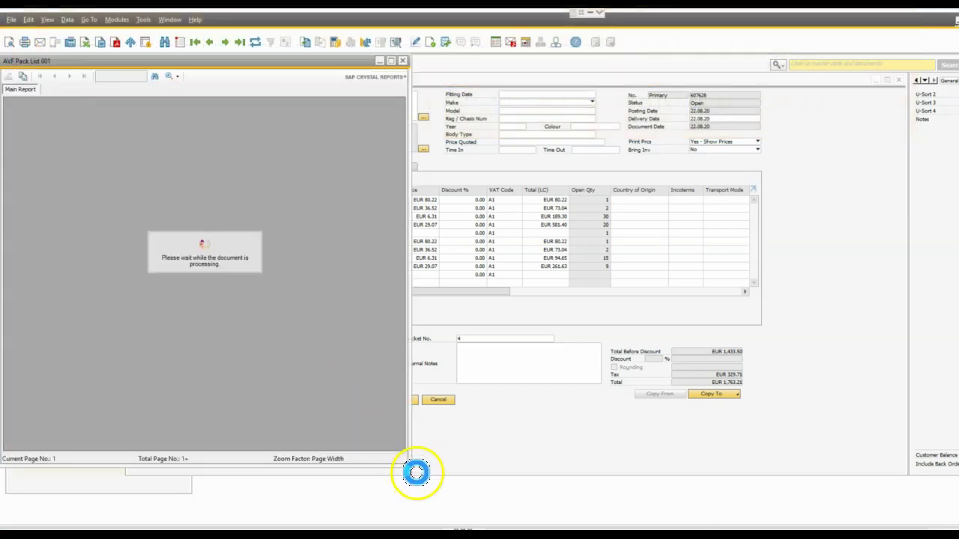
drag(402, 462, 397, 517)
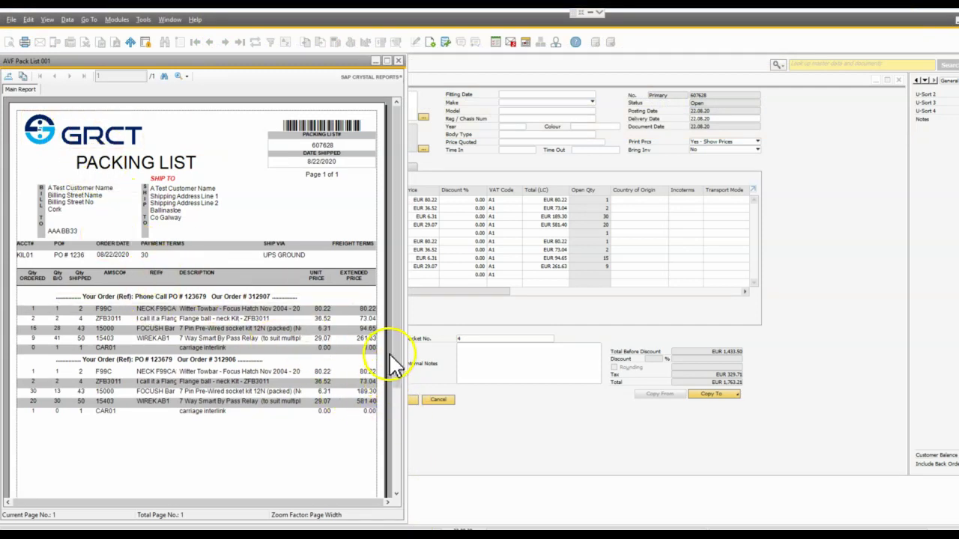
click(396, 408)
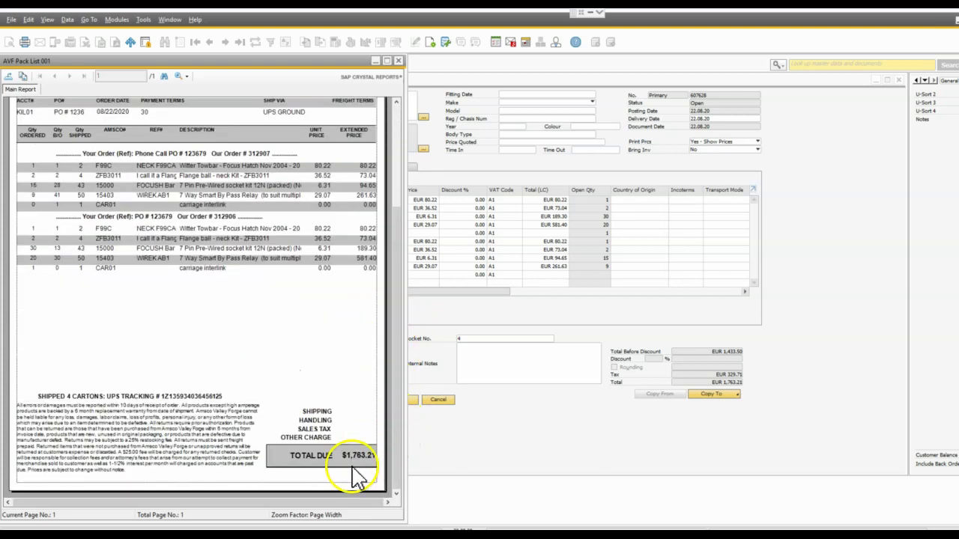
click(397, 171)
- Tick 'DO NOT SHOW PRICE on Packing List' in customer KIL01's properties and update the record
click(433, 90)
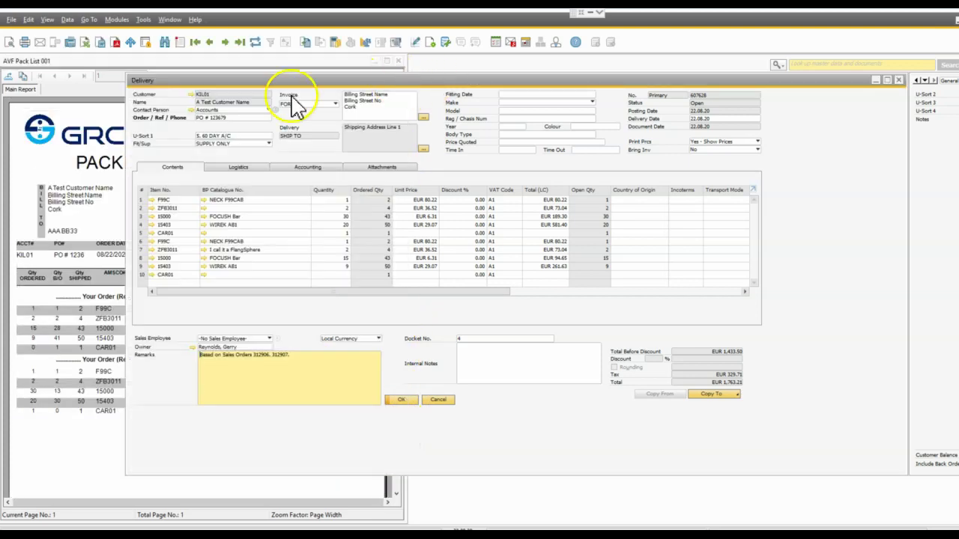
click(189, 93)
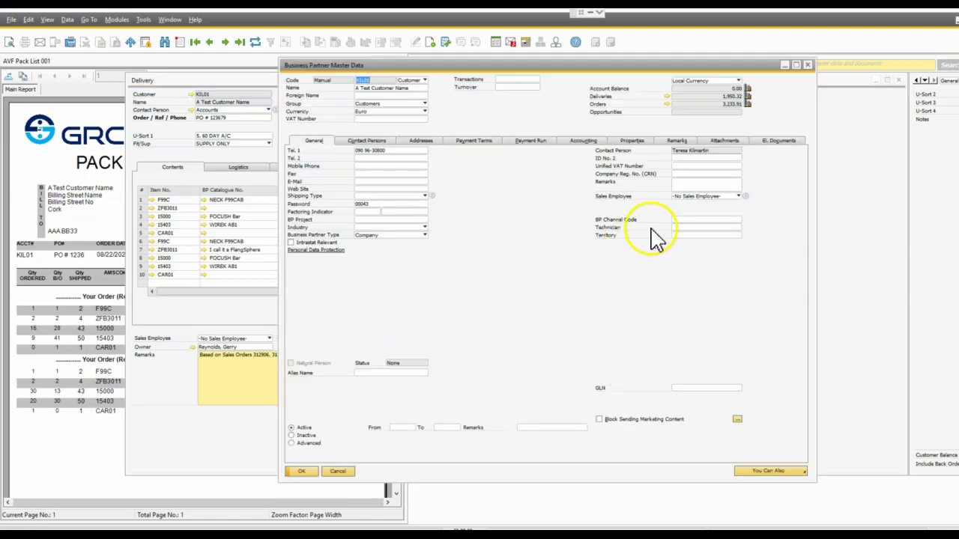
click(632, 140)
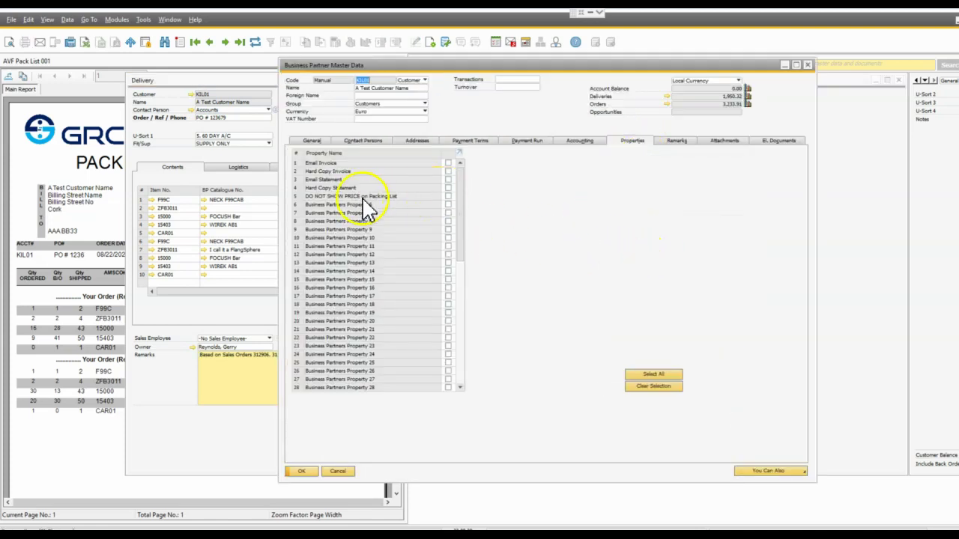
click(449, 197)
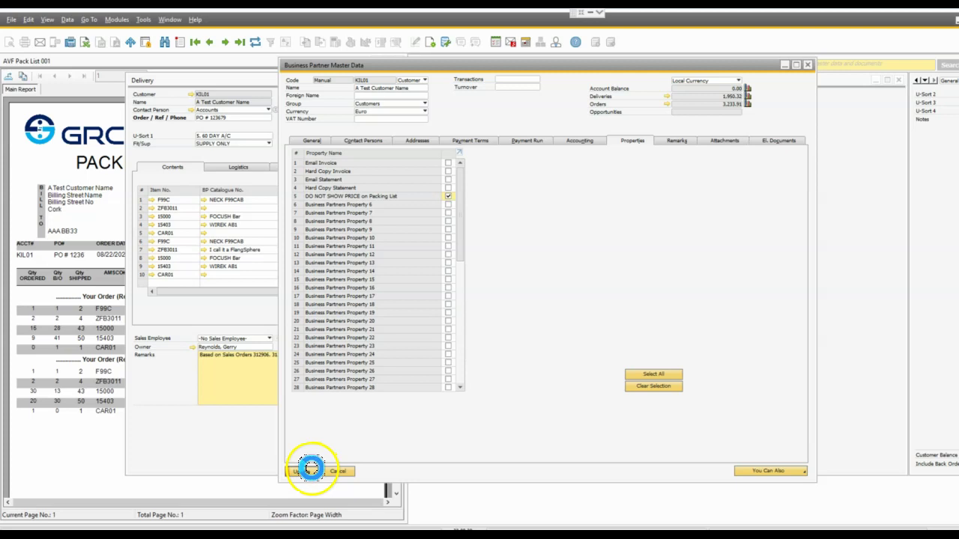
click(302, 472)
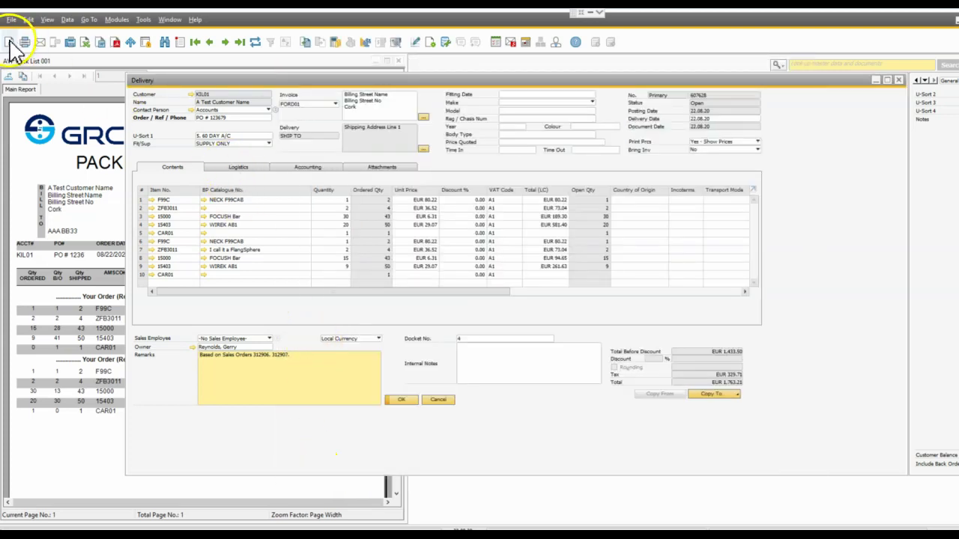
- Generate a new unpriced packing list preview and enlarge it beside the priced one
click(66, 129)
click(150, 165)
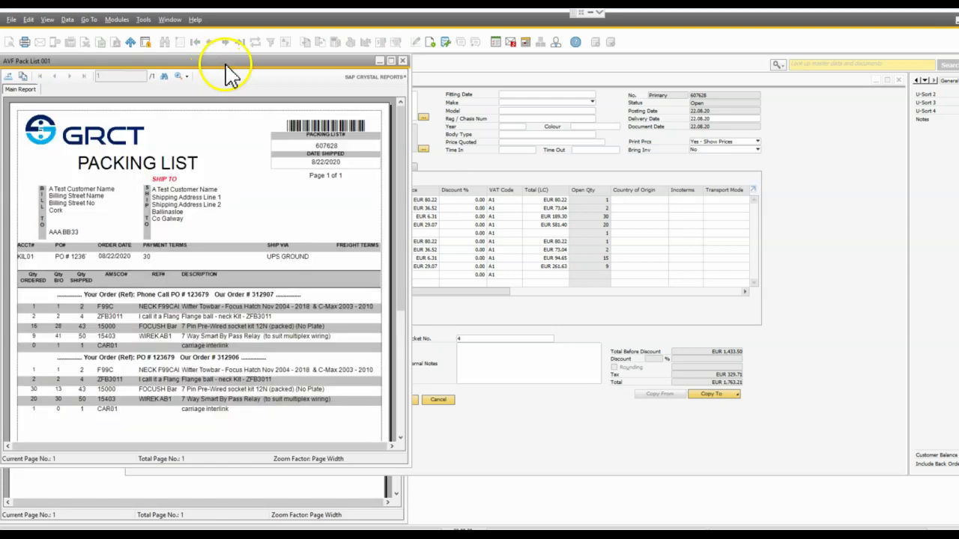
drag(225, 64, 378, 67)
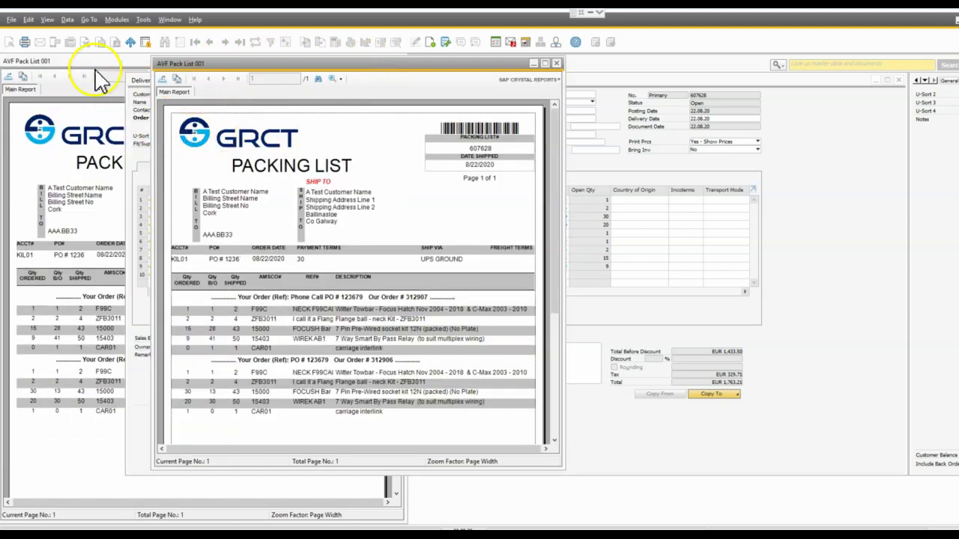
click(141, 58)
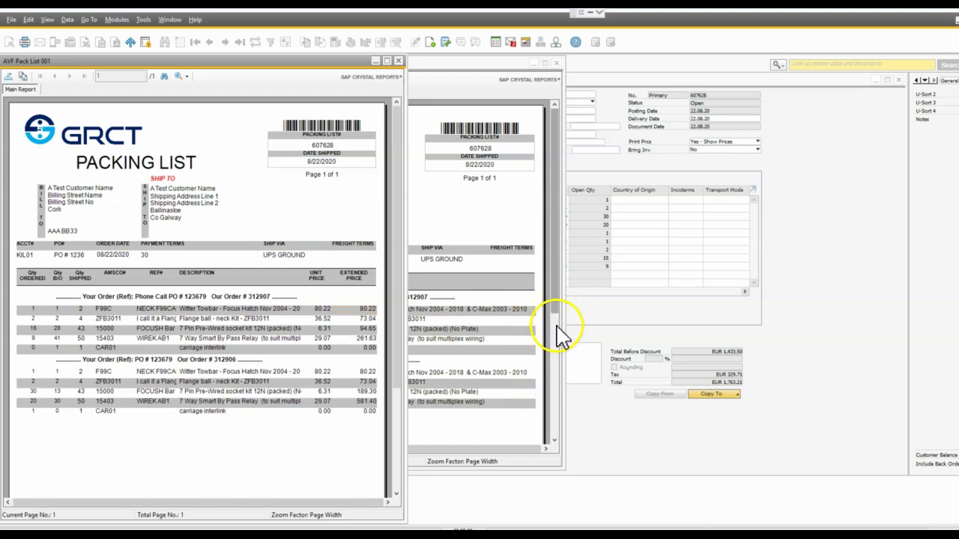
click(555, 327)
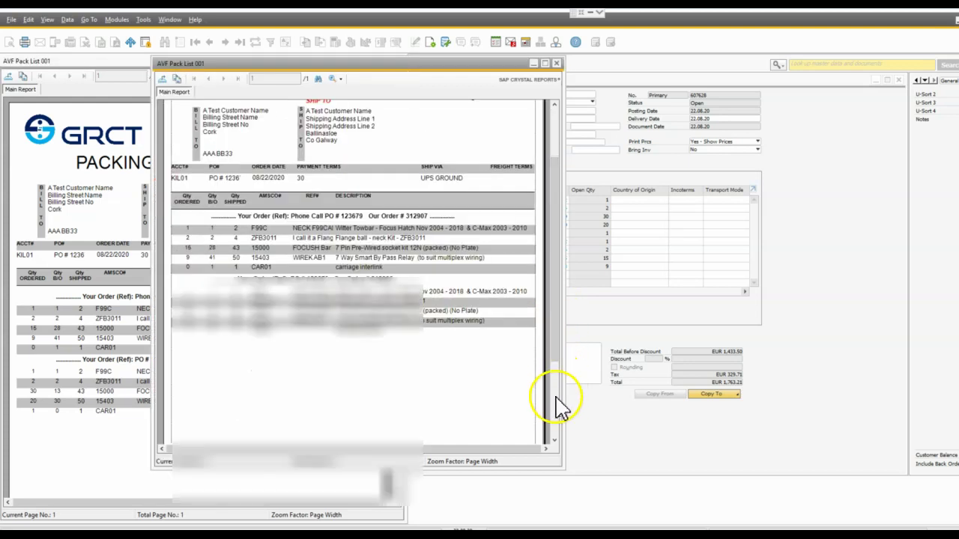
scroll(539, 417, down, 3)
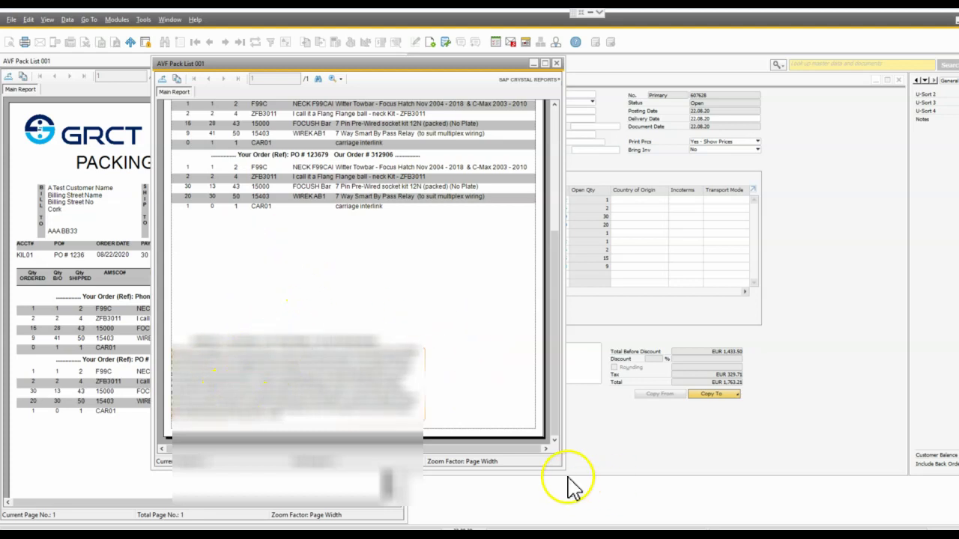
drag(560, 466, 548, 518)
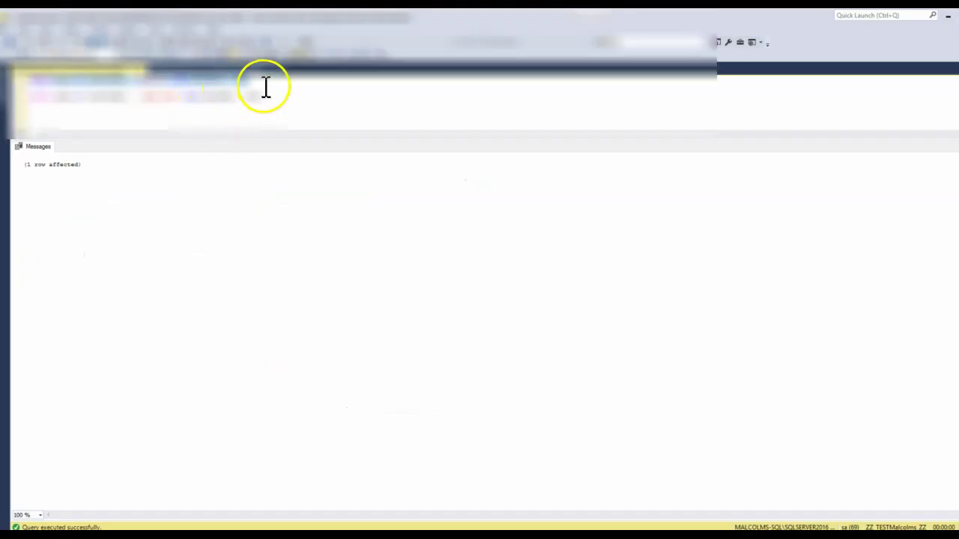
- Re-execute the selected update query (1 row affected) and return to the Delivery in SAP Business One
drag(31, 96, 247, 108)
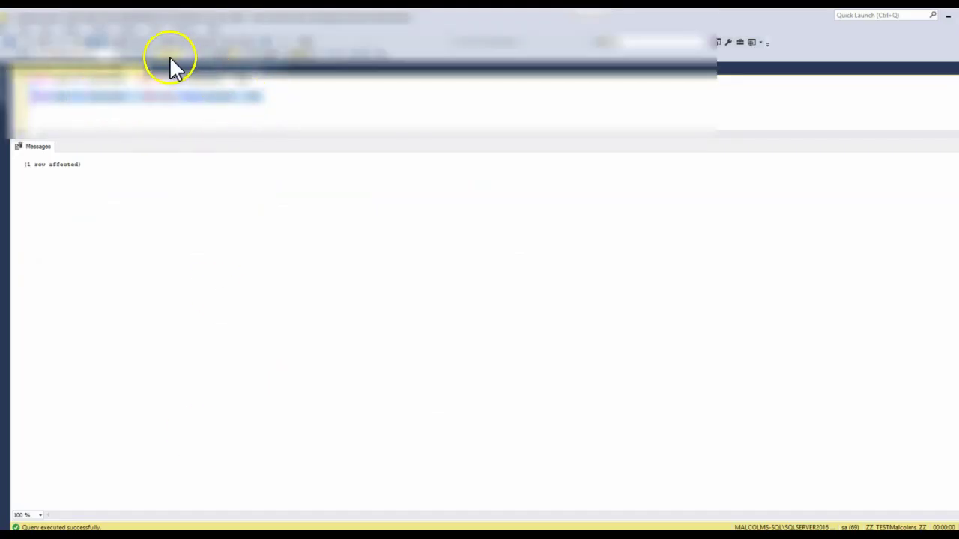
click(145, 59)
click(159, 501)
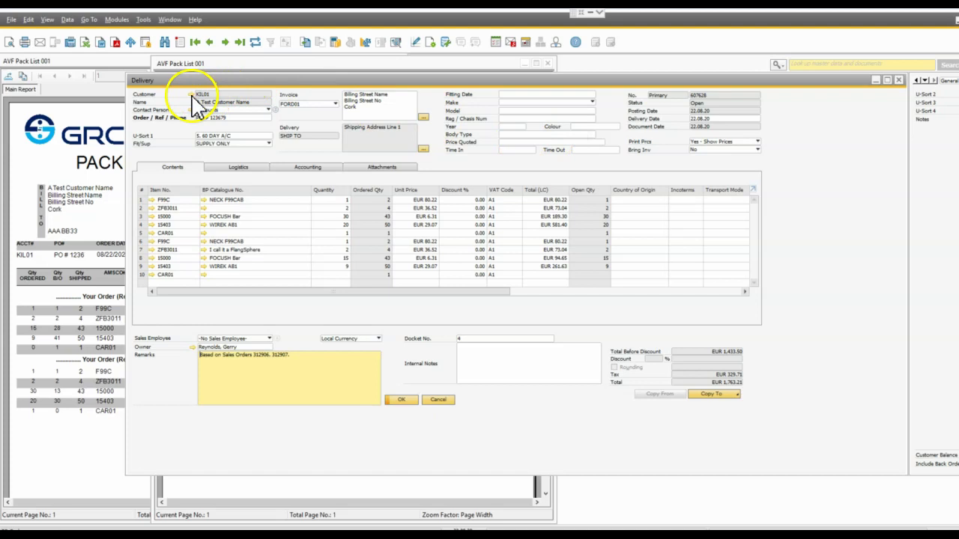
- Untick 'DO NOT SHOW PRICE on Packing List' for KIL01, then update and close the record
click(192, 95)
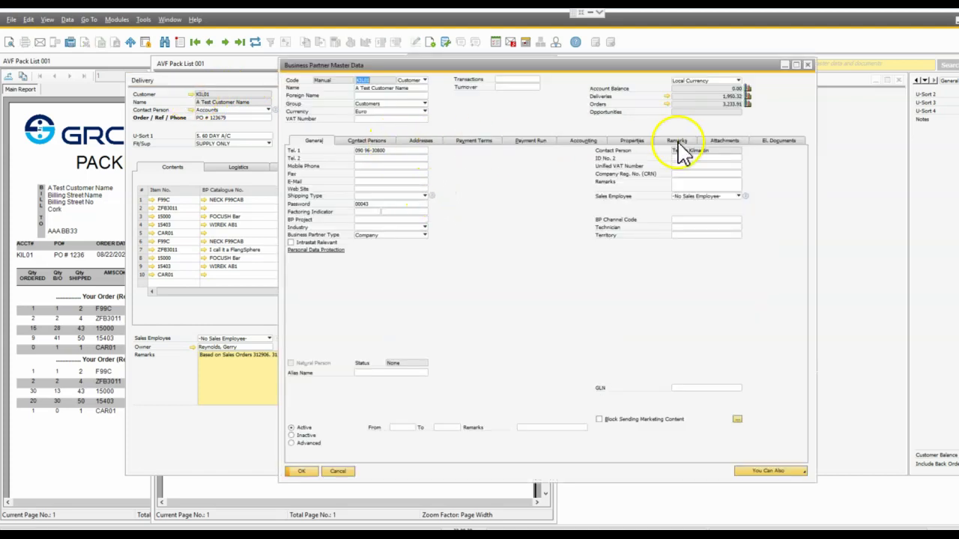
click(633, 142)
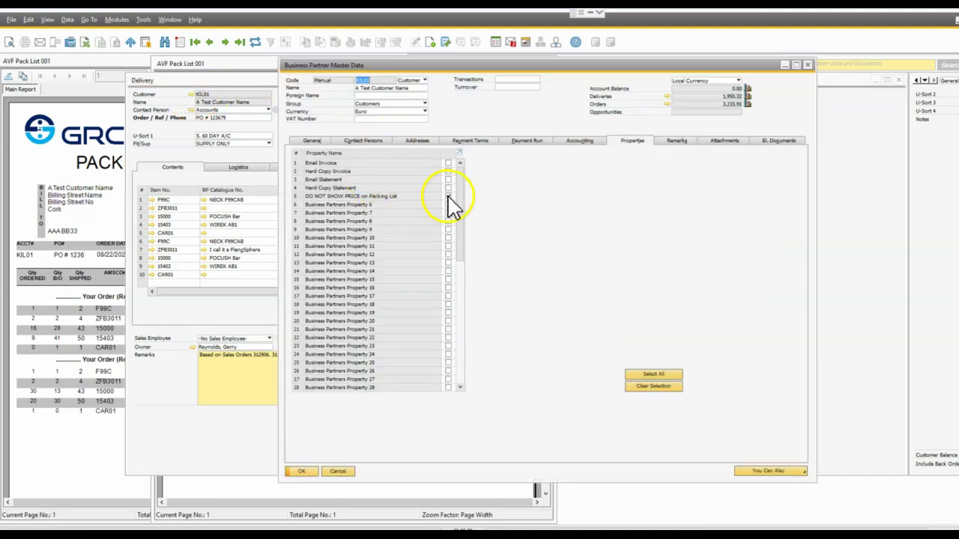
click(304, 474)
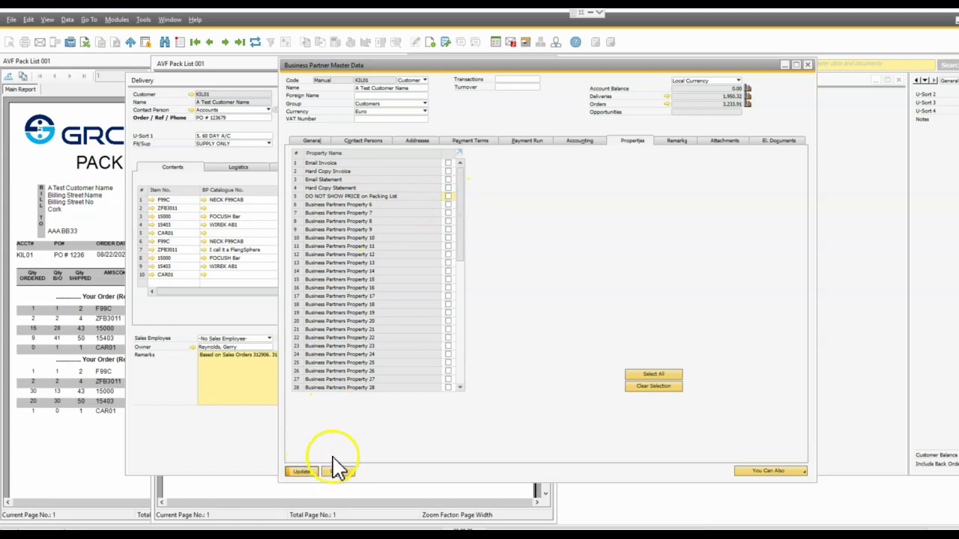
click(302, 471)
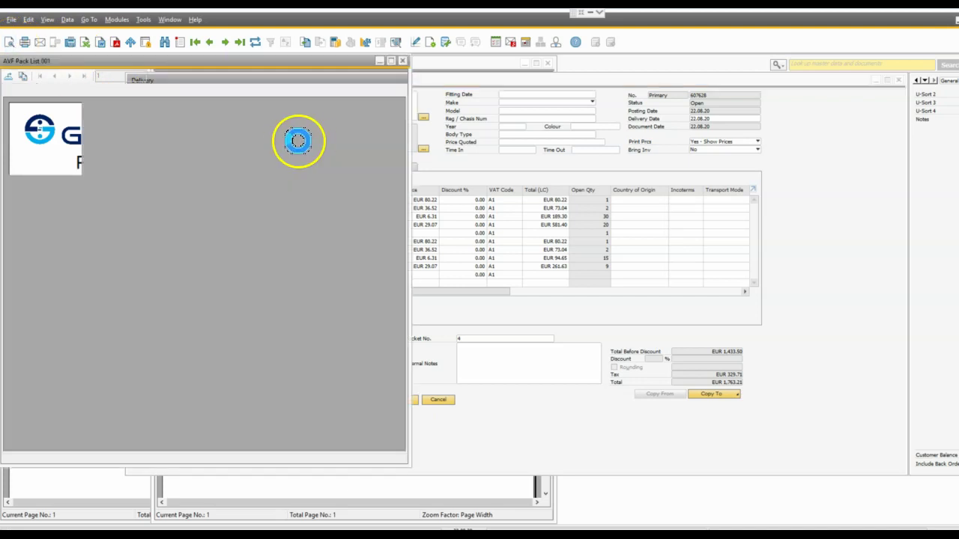
- Place the enlarged drop-ship packing list to the right of the priced one
click(447, 91)
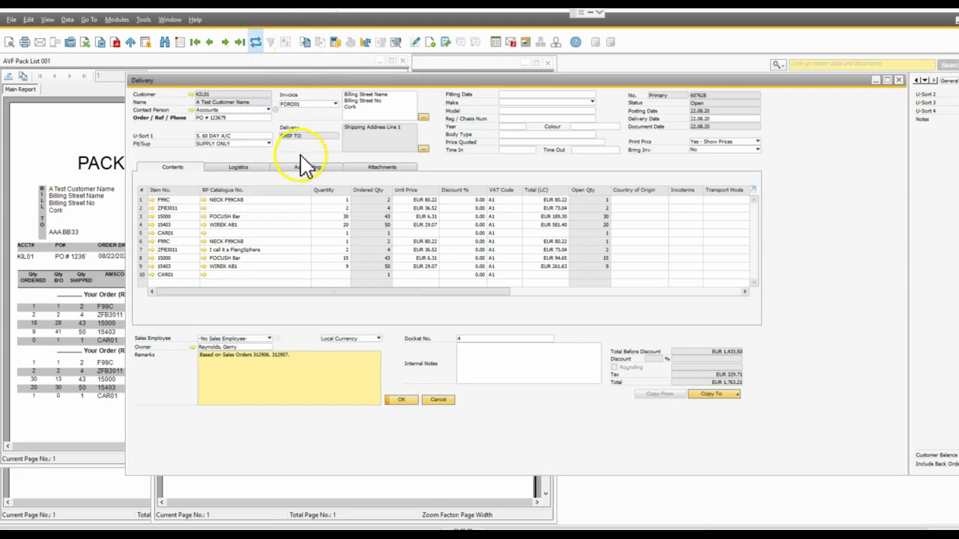
click(112, 82)
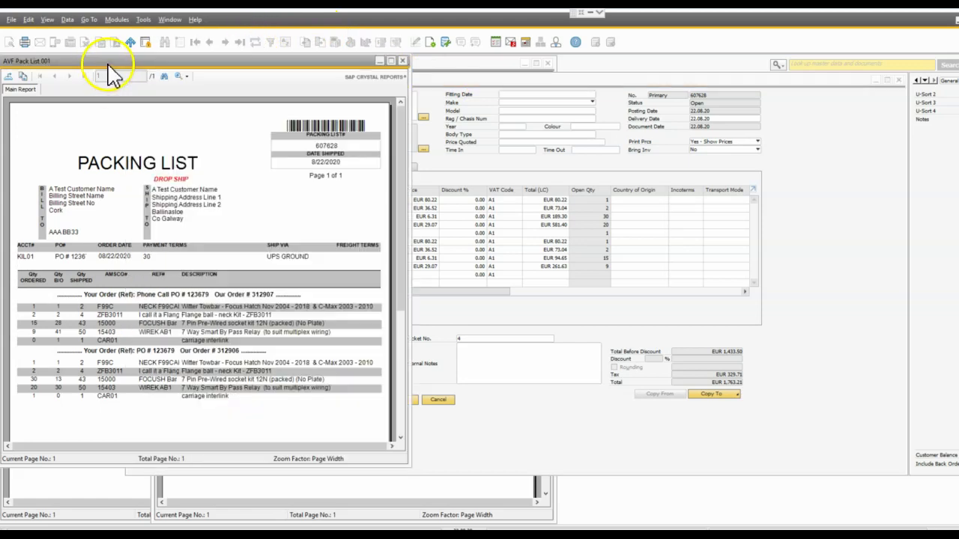
drag(130, 65, 508, 68)
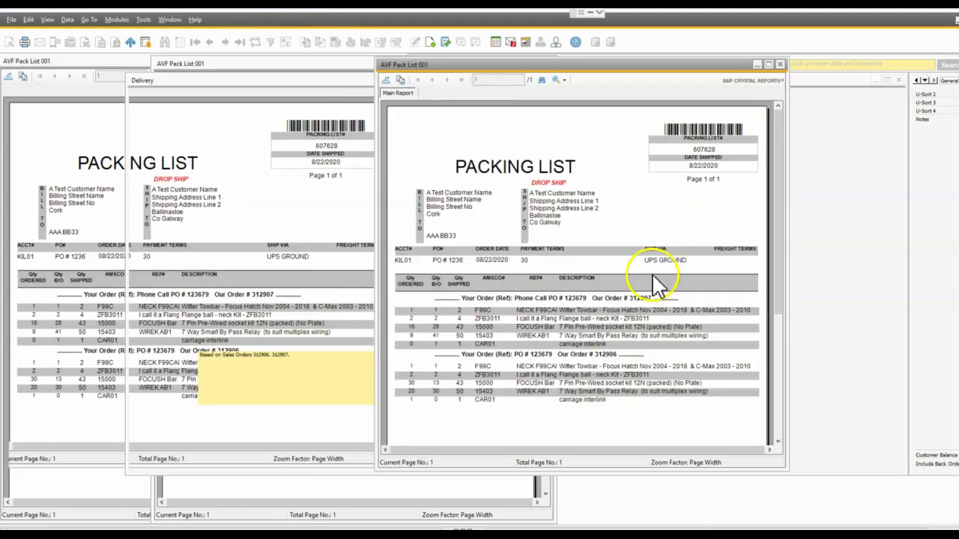
drag(782, 464, 820, 521)
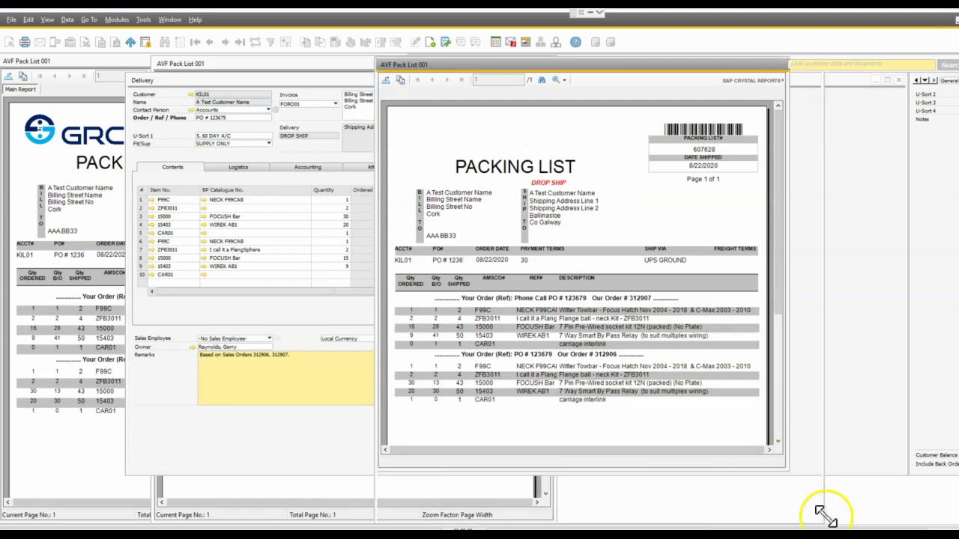
click(816, 412)
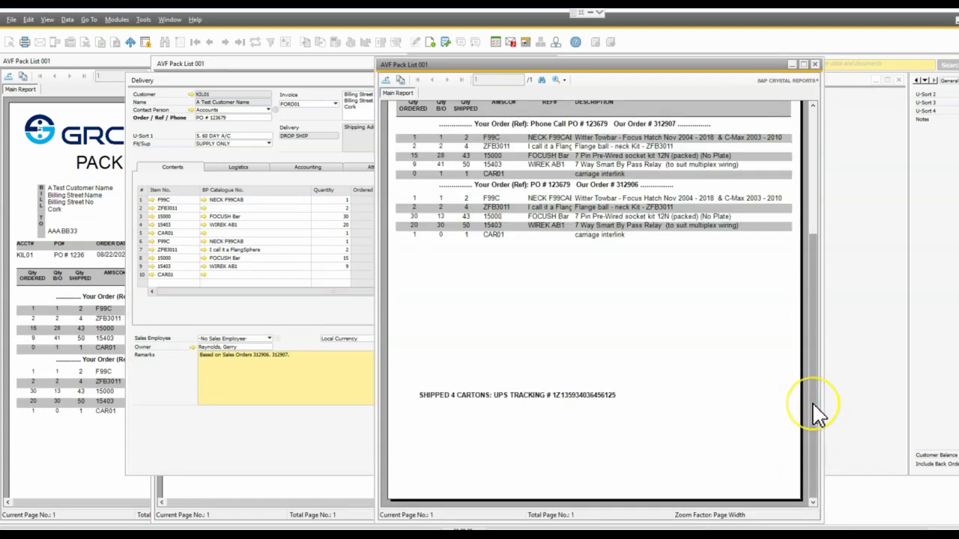
scroll(816, 318, up, 3)
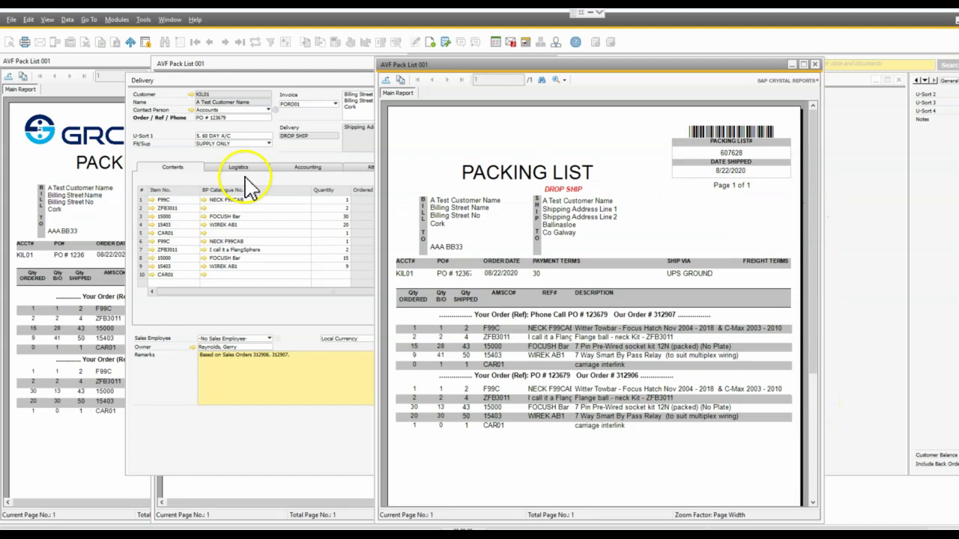
click(90, 67)
drag(383, 65, 262, 63)
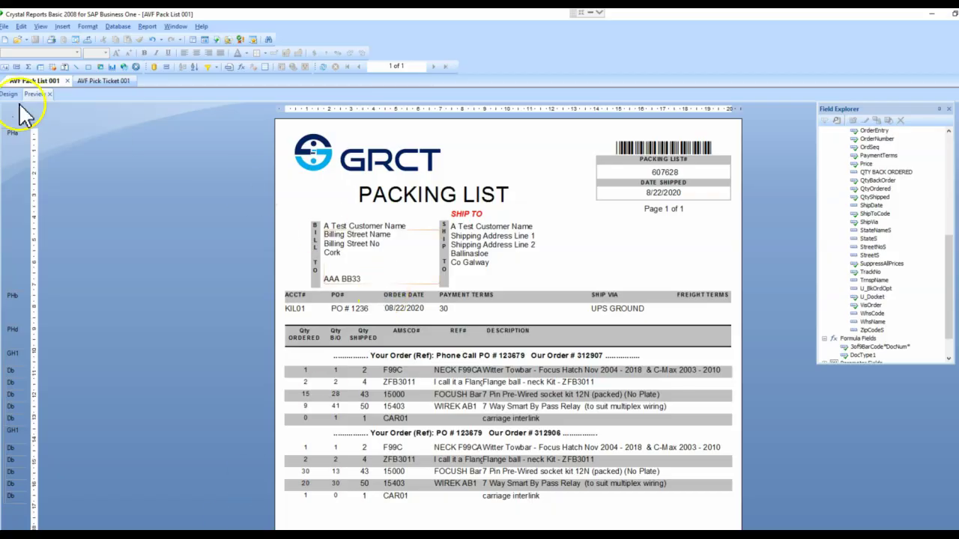
- In the report design, widen the NON Dropship field so its full text shows
click(9, 95)
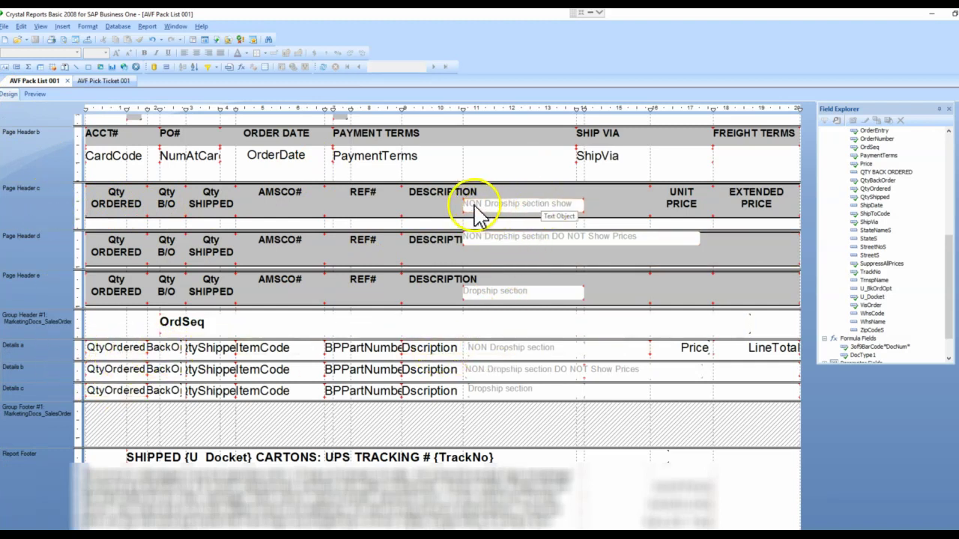
click(576, 207)
drag(607, 204, 702, 210)
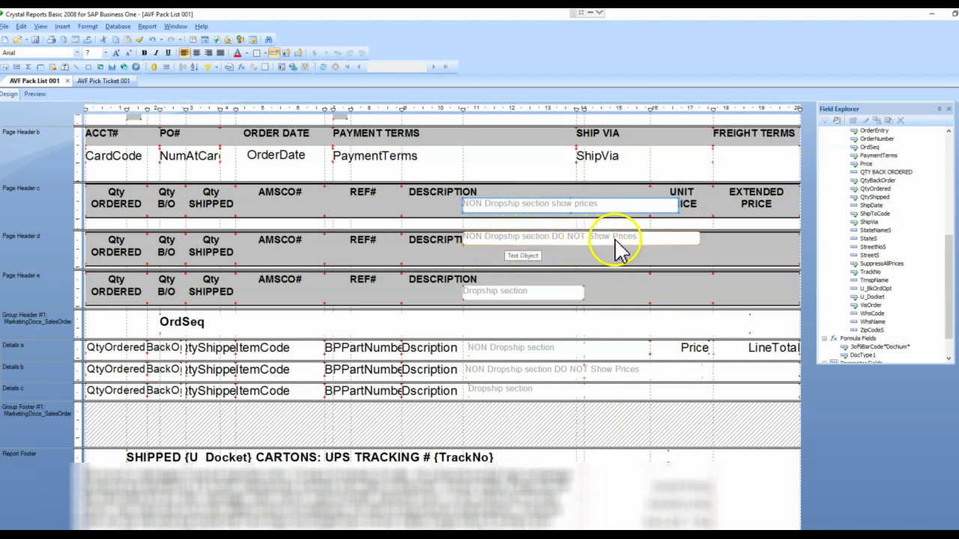
- Inspect the Dropship and NON Dropship labels in Page Header e and Details a/c, then preview
click(525, 294)
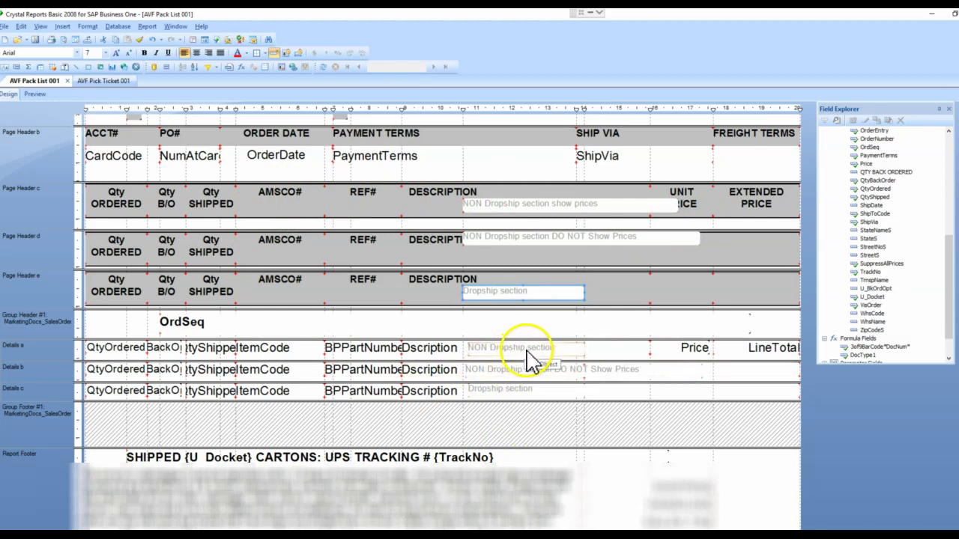
click(582, 349)
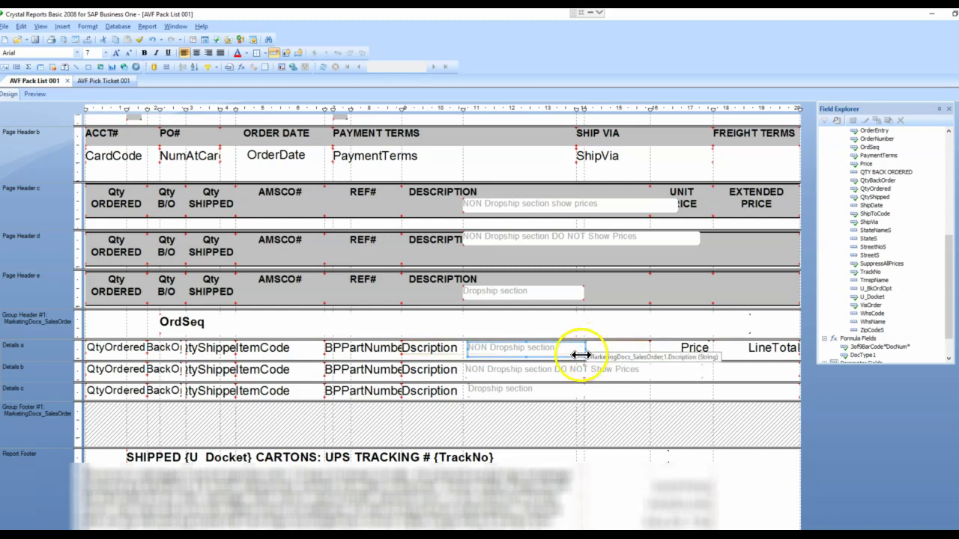
click(560, 392)
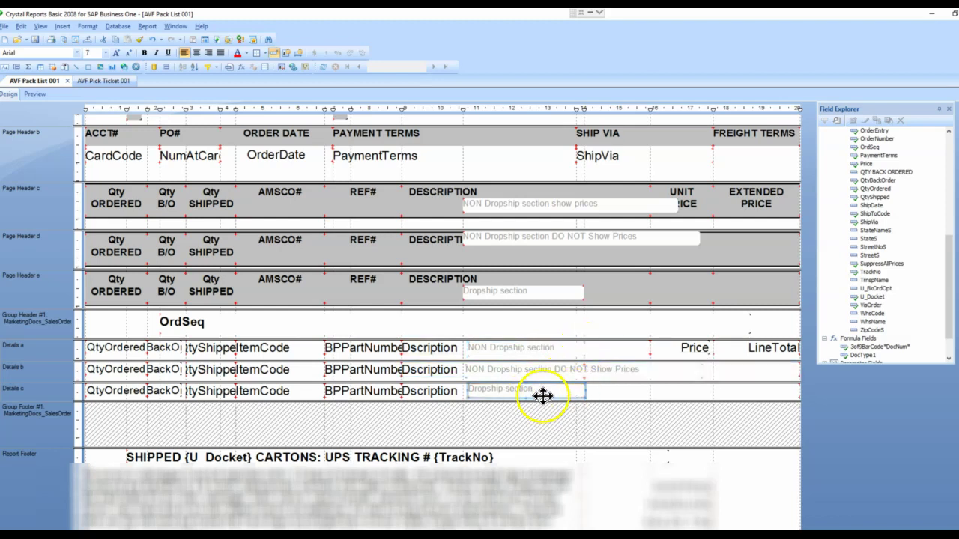
click(35, 94)
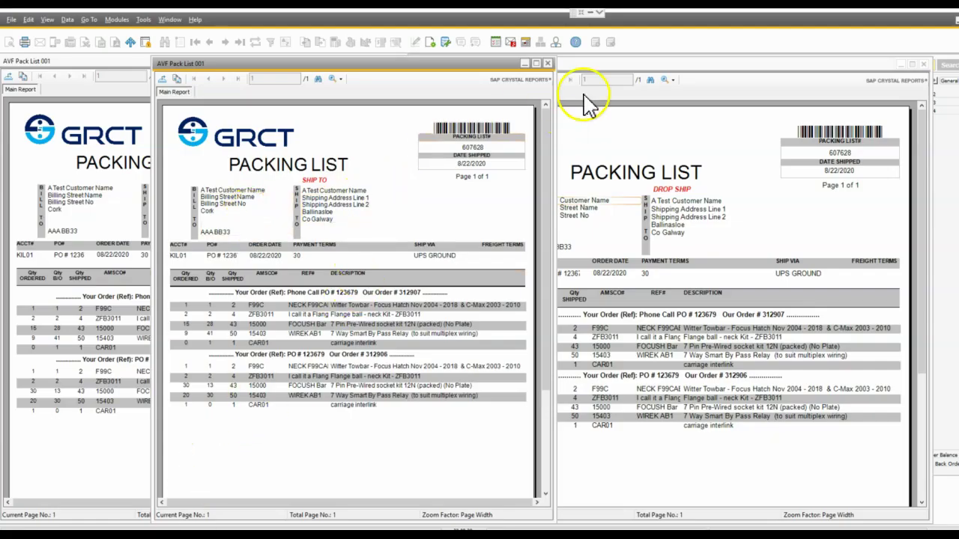
- Select the order headers in the packing list, then drill into the second order's Sales Order
click(608, 79)
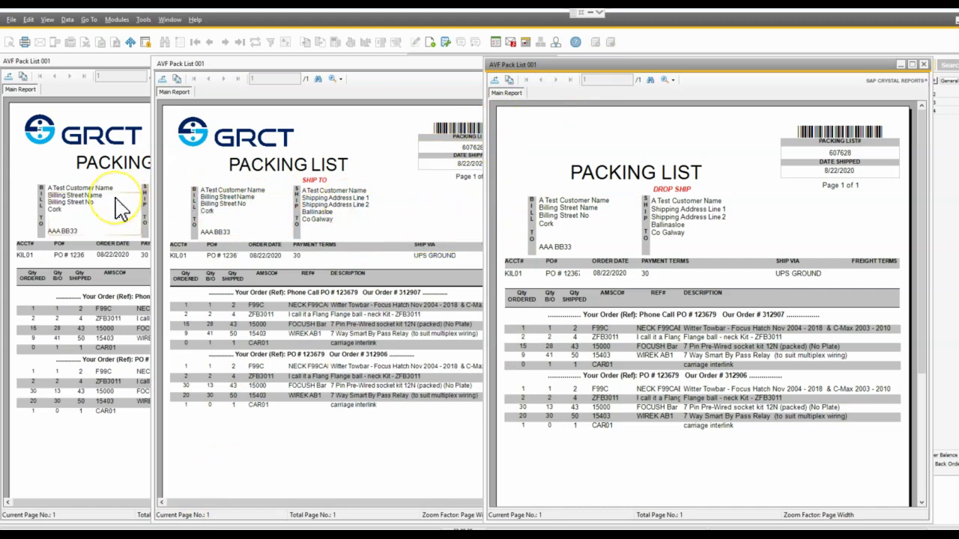
click(319, 357)
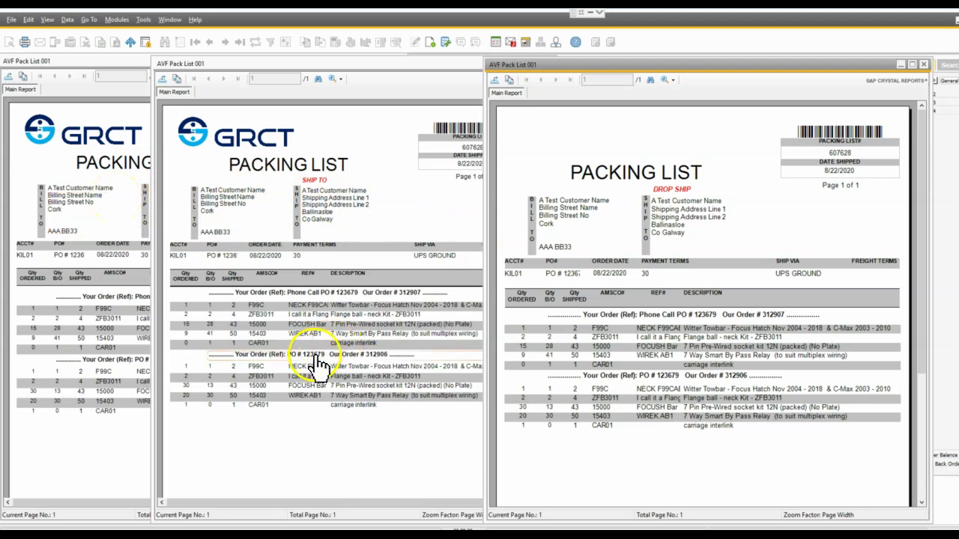
click(280, 292)
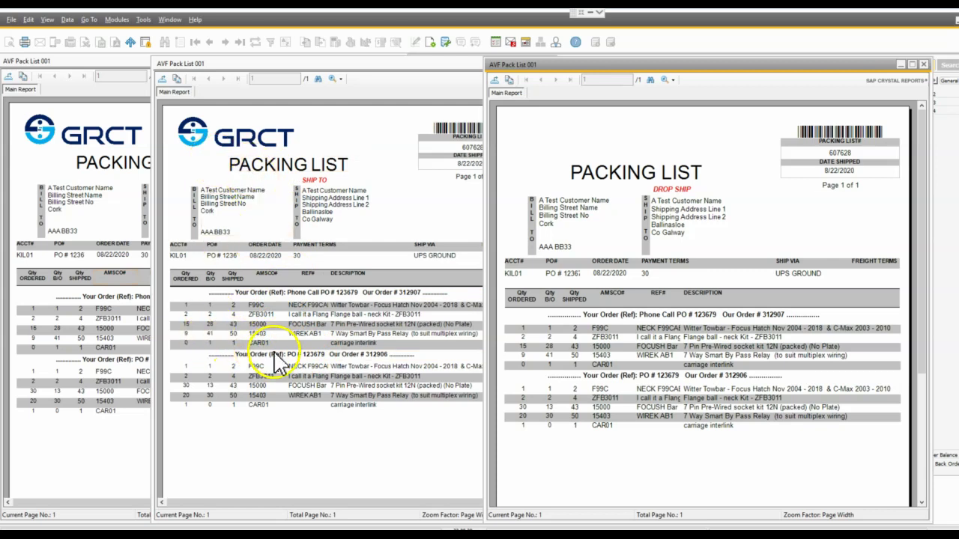
click(368, 295)
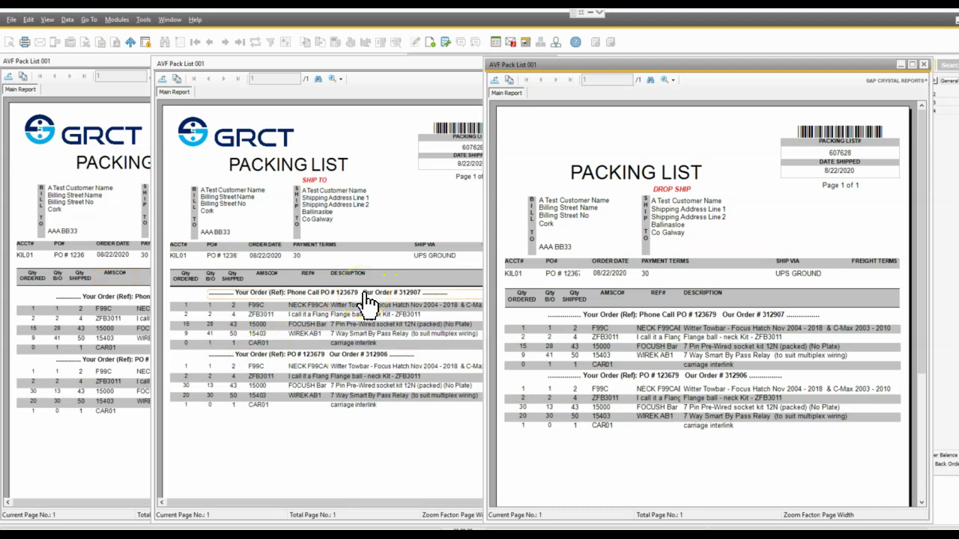
click(350, 358)
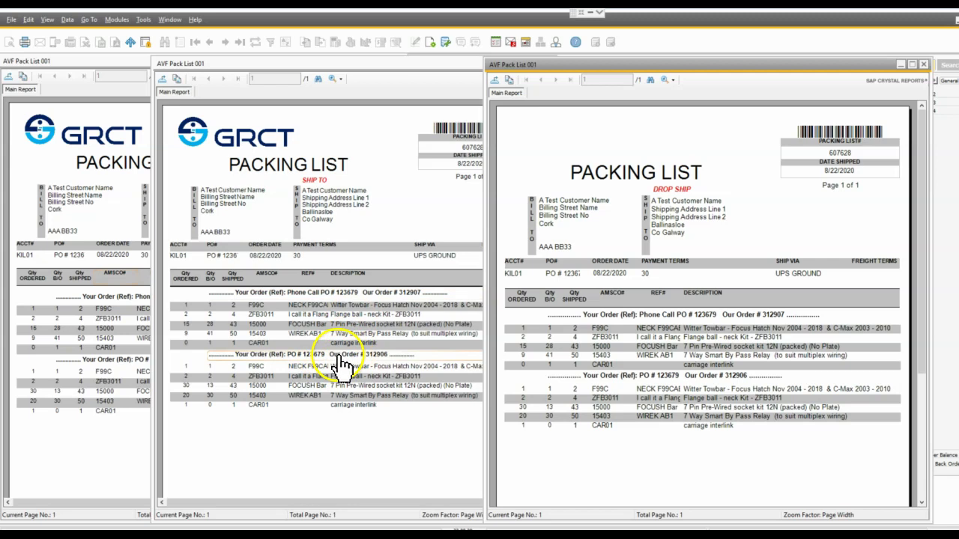
click(338, 356)
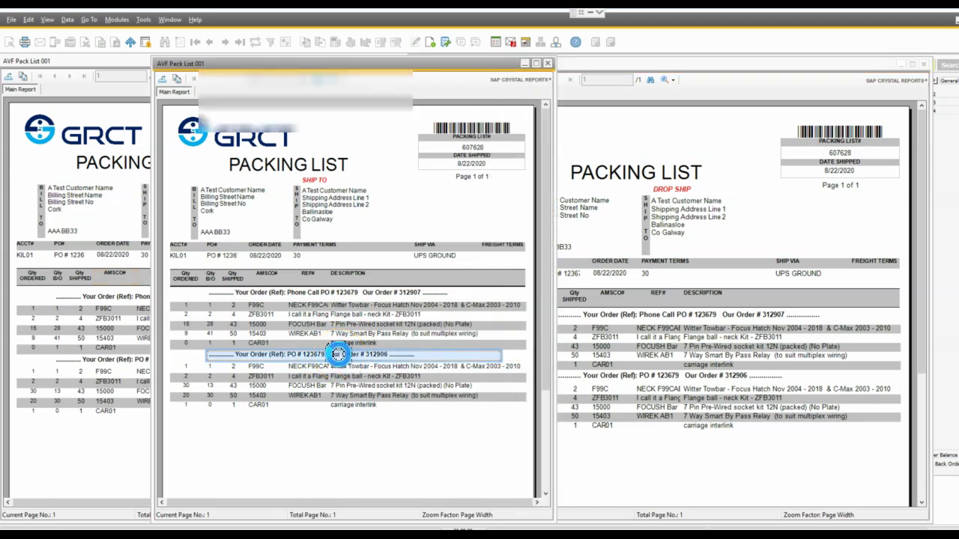
click(339, 355)
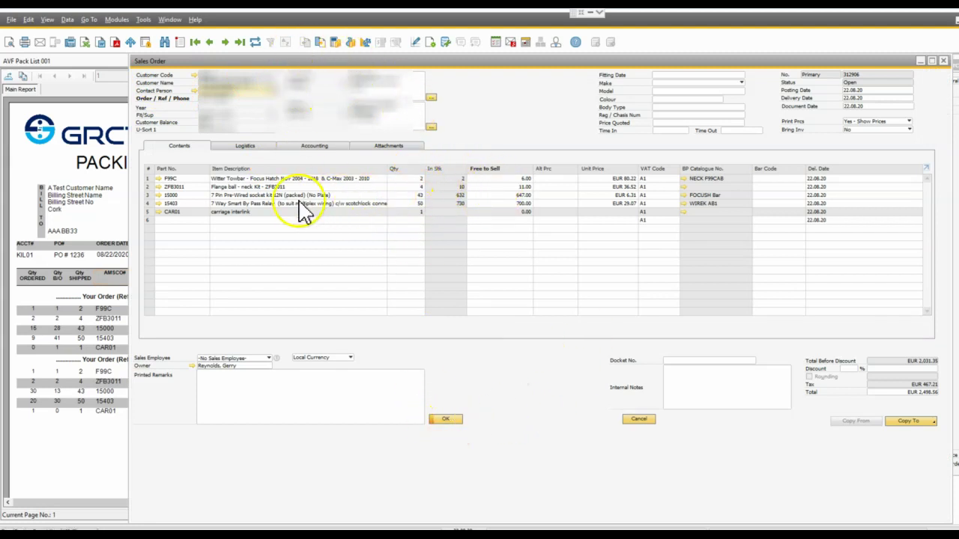
- Show the Delivered Qty and Open Qty columns for row 5, then cancel the Sales Order
click(418, 212)
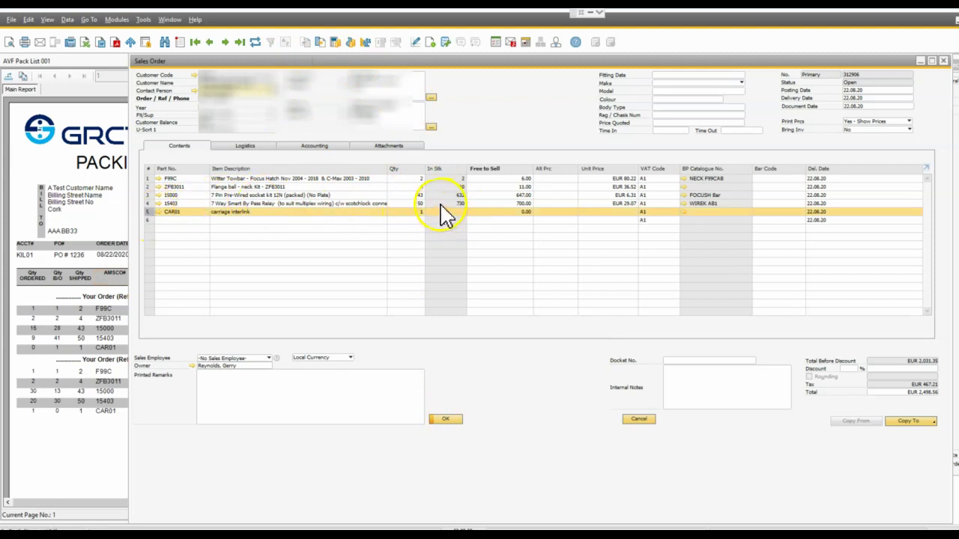
click(431, 43)
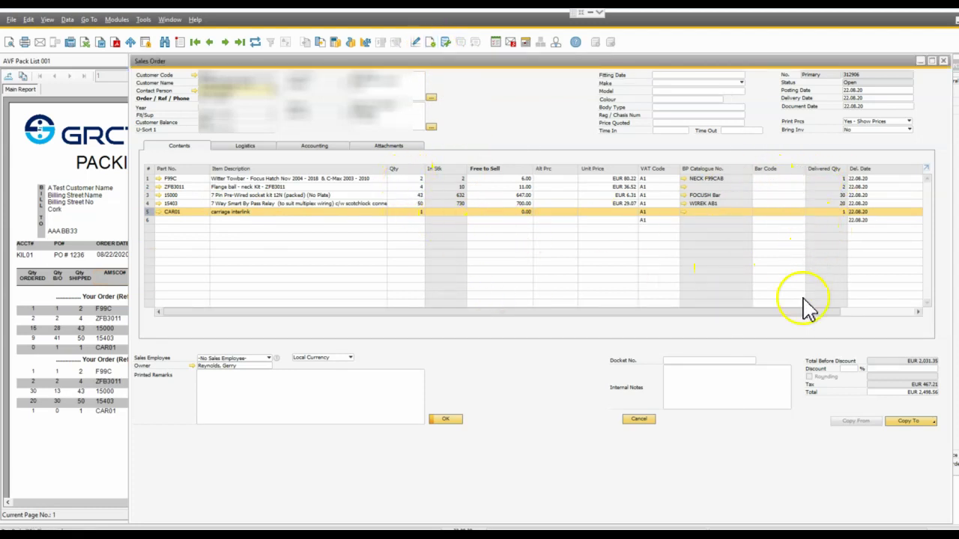
drag(799, 312, 884, 312)
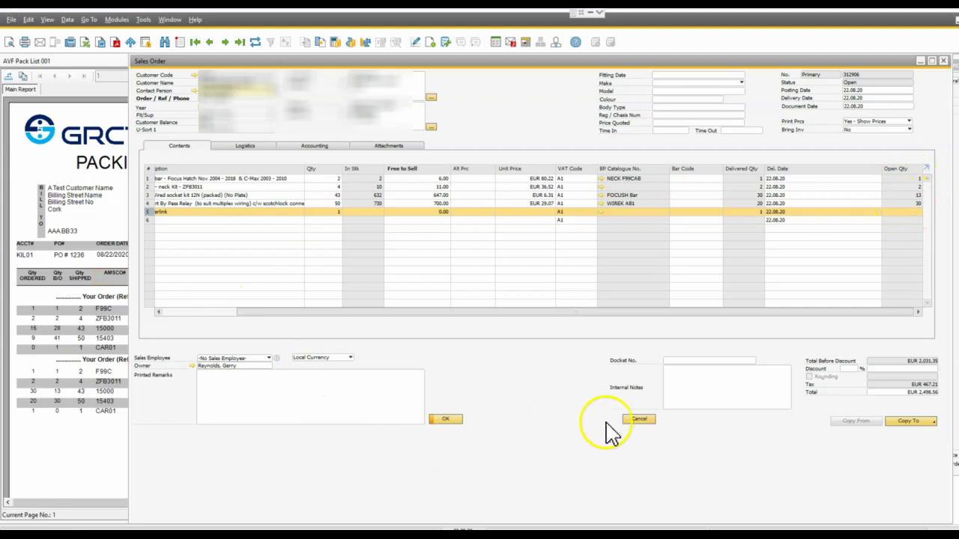
click(639, 420)
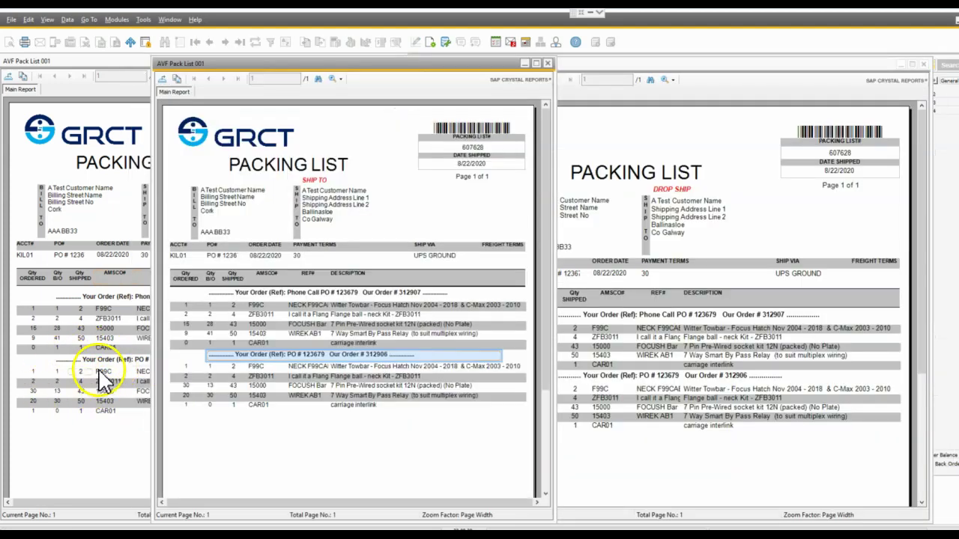
- Check the drop-ship list's 4-carton UPS tracking line, then select the middle list's first order header
click(620, 464)
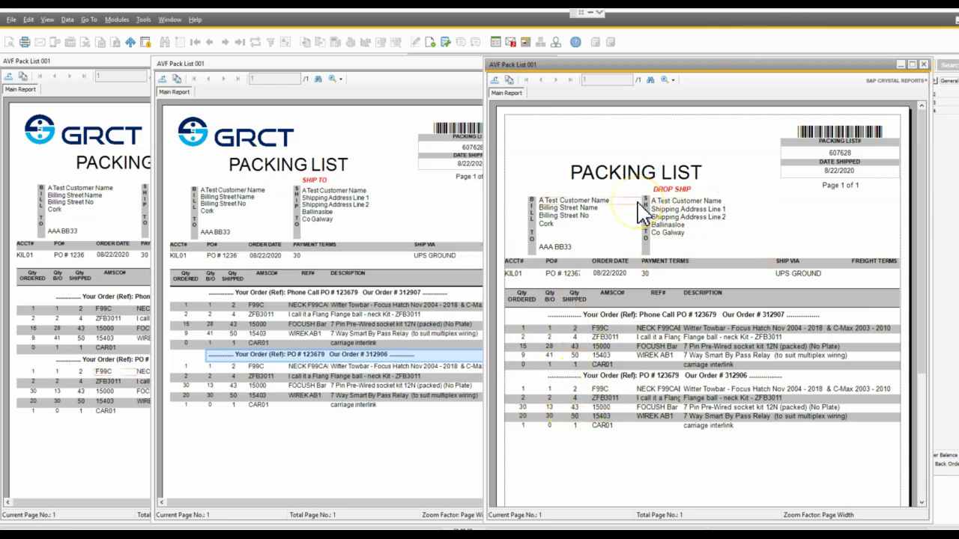
scroll(824, 428, down, 5)
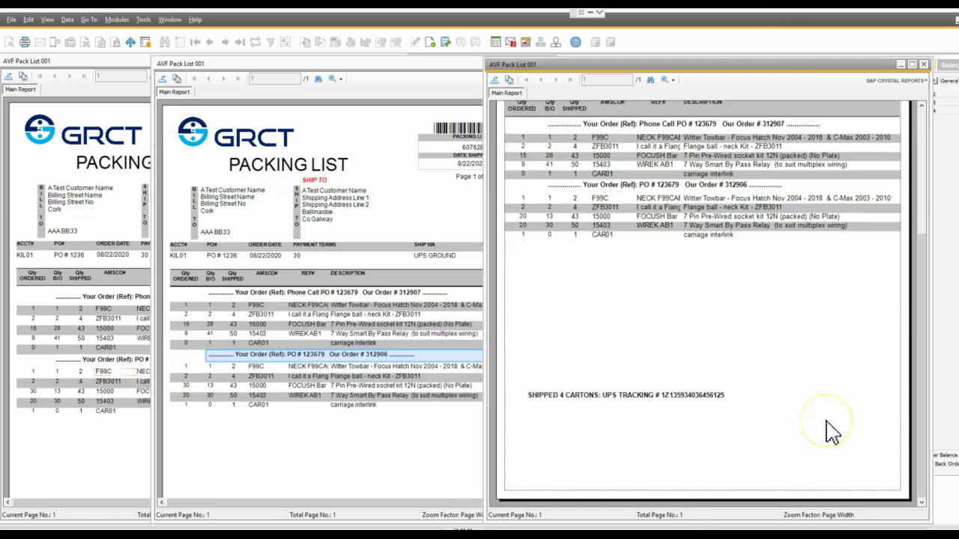
click(209, 451)
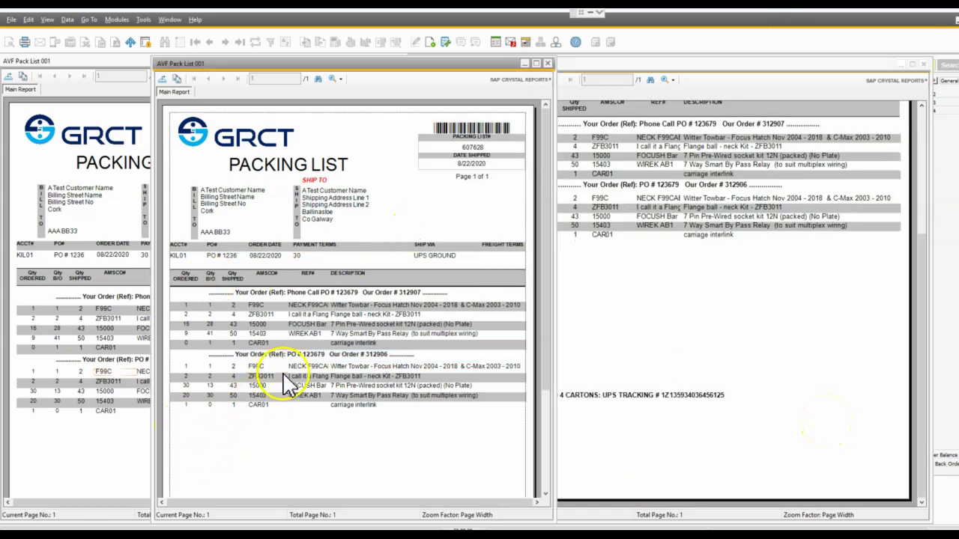
click(337, 299)
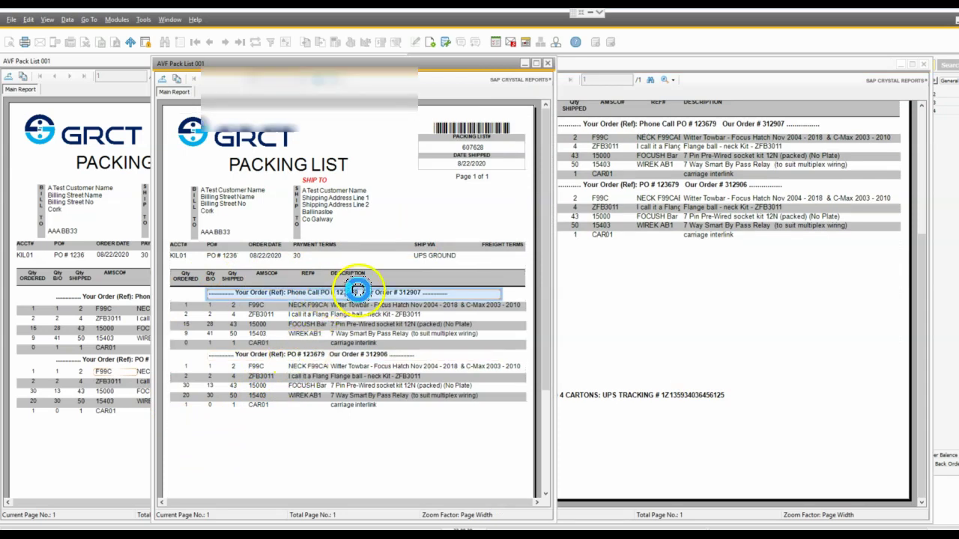
- Open the first order's Sales Order and the source Delivery, cancelling both without changes
double_click(528, 298)
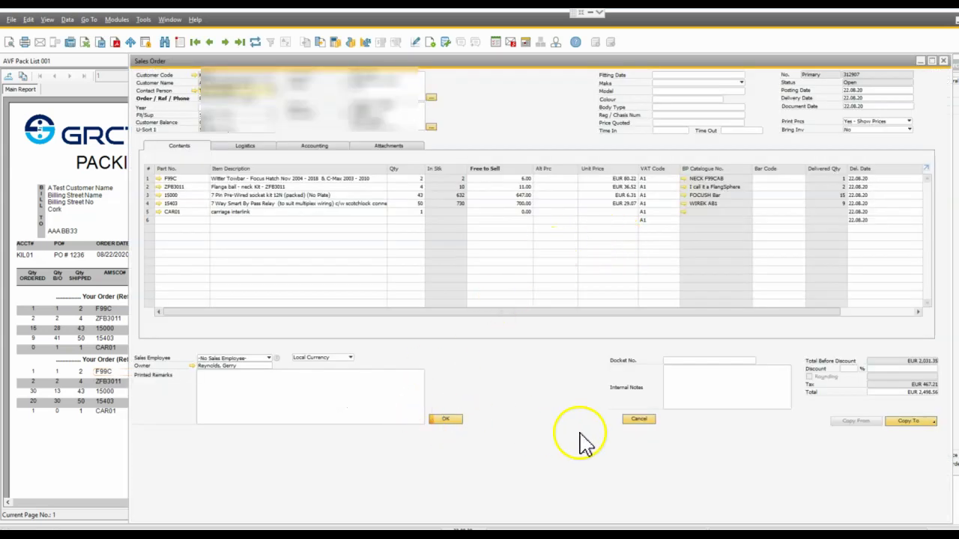
click(637, 419)
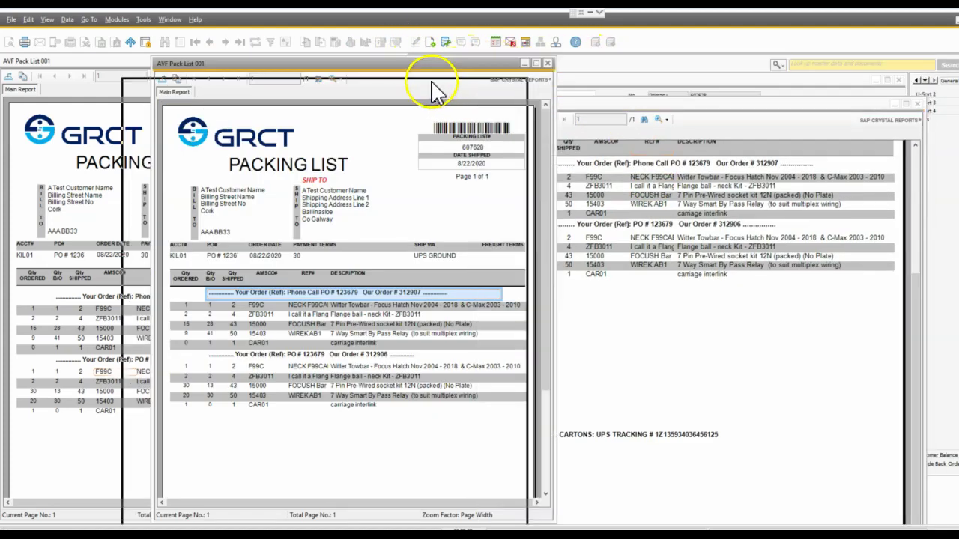
click(571, 90)
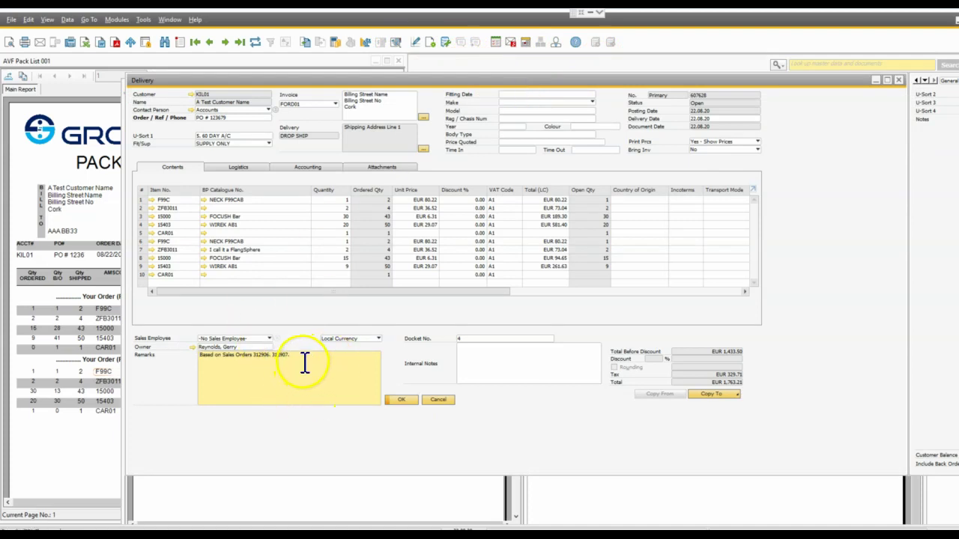
click(440, 402)
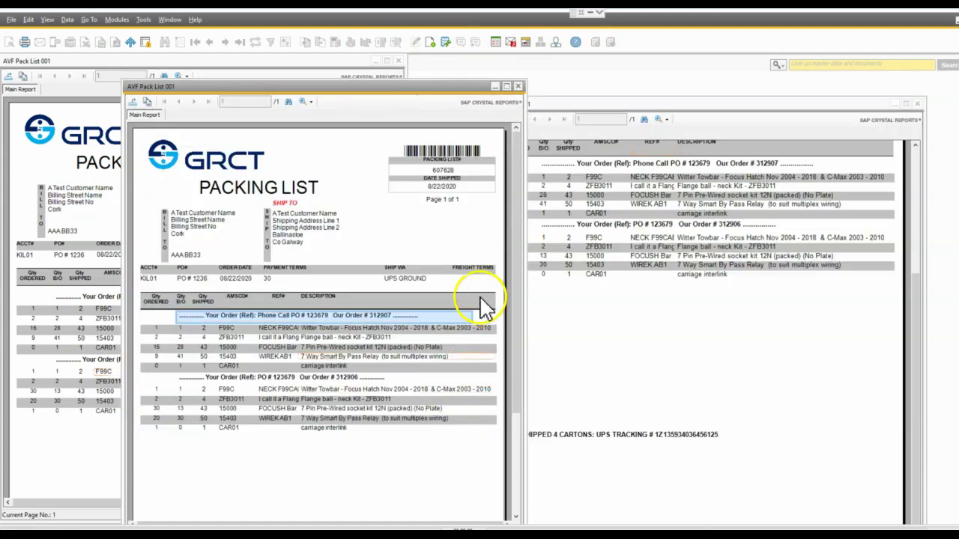
- Move the middle and right-hand packing list windows upward
drag(456, 90, 448, 61)
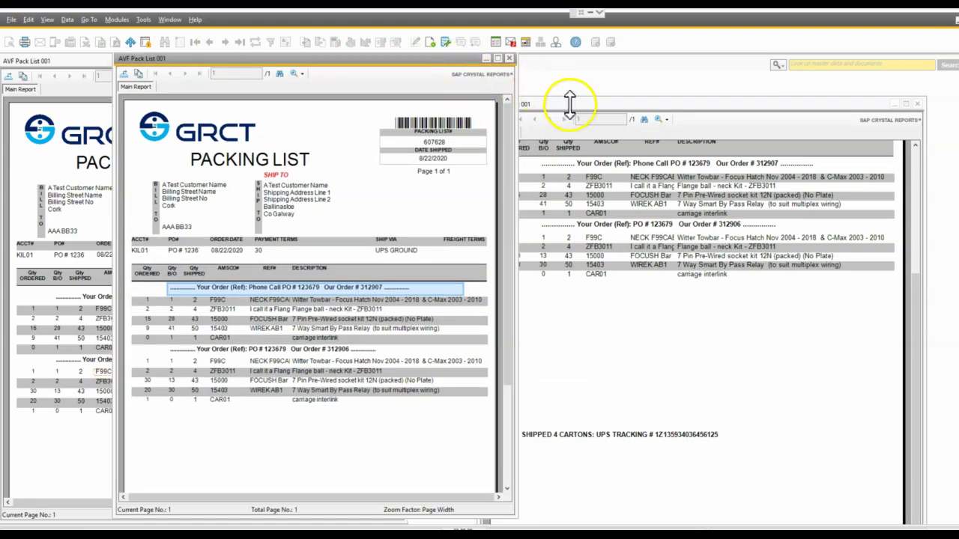
click(568, 93)
drag(568, 93, 565, 48)
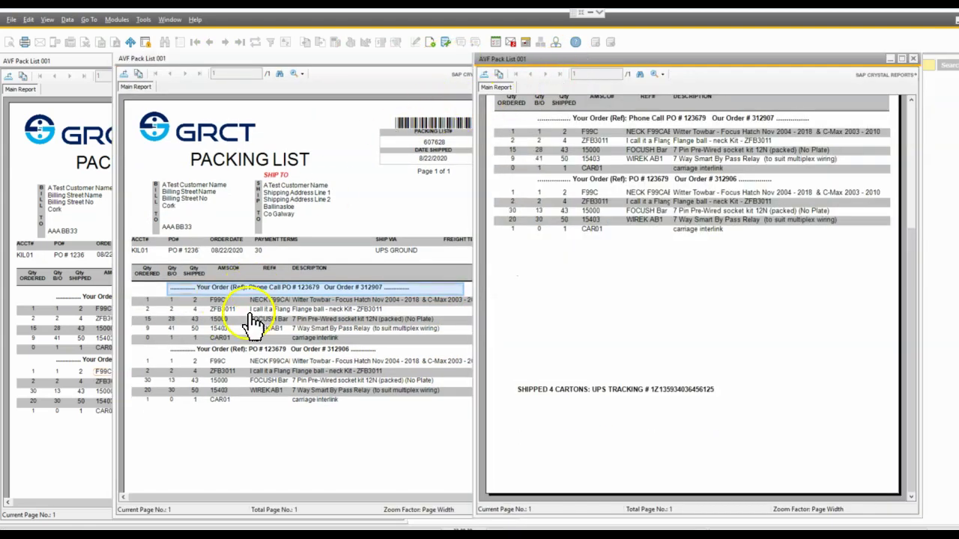